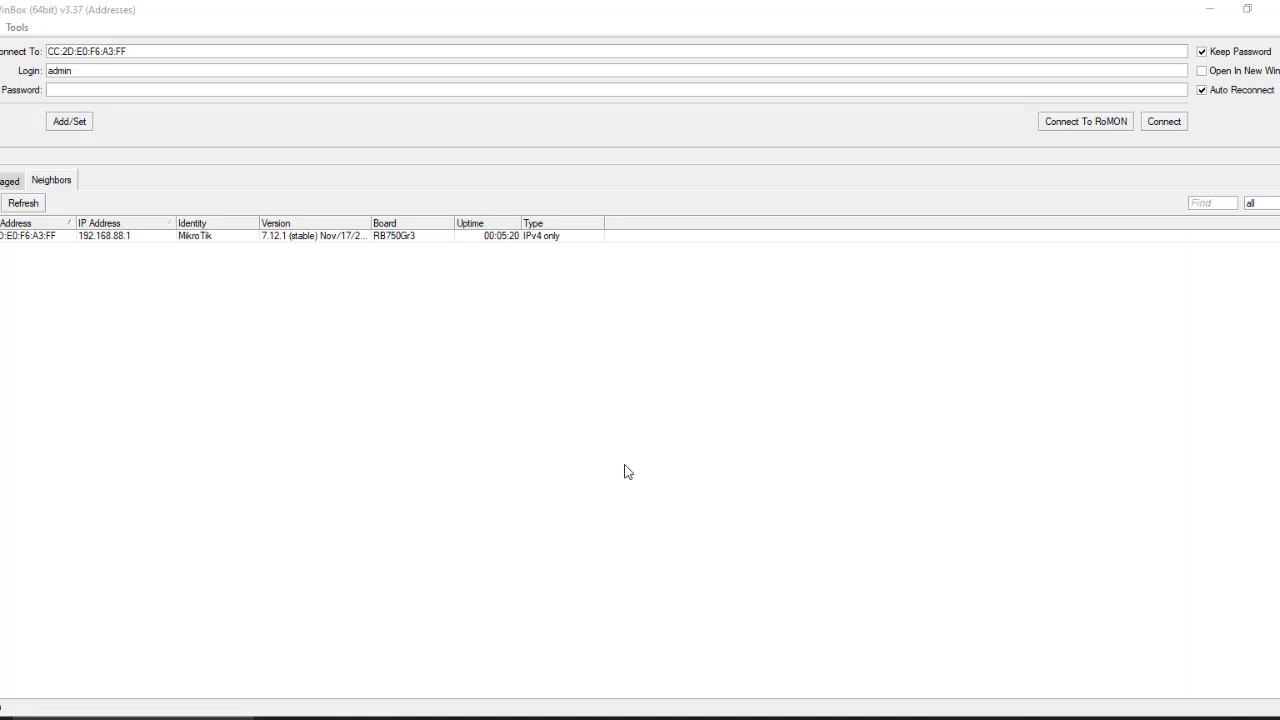
# Step: Connect to the MikroTik RB750Gr3 router discovered on the network as admin and skip the password change
pyautogui.click(50, 237)
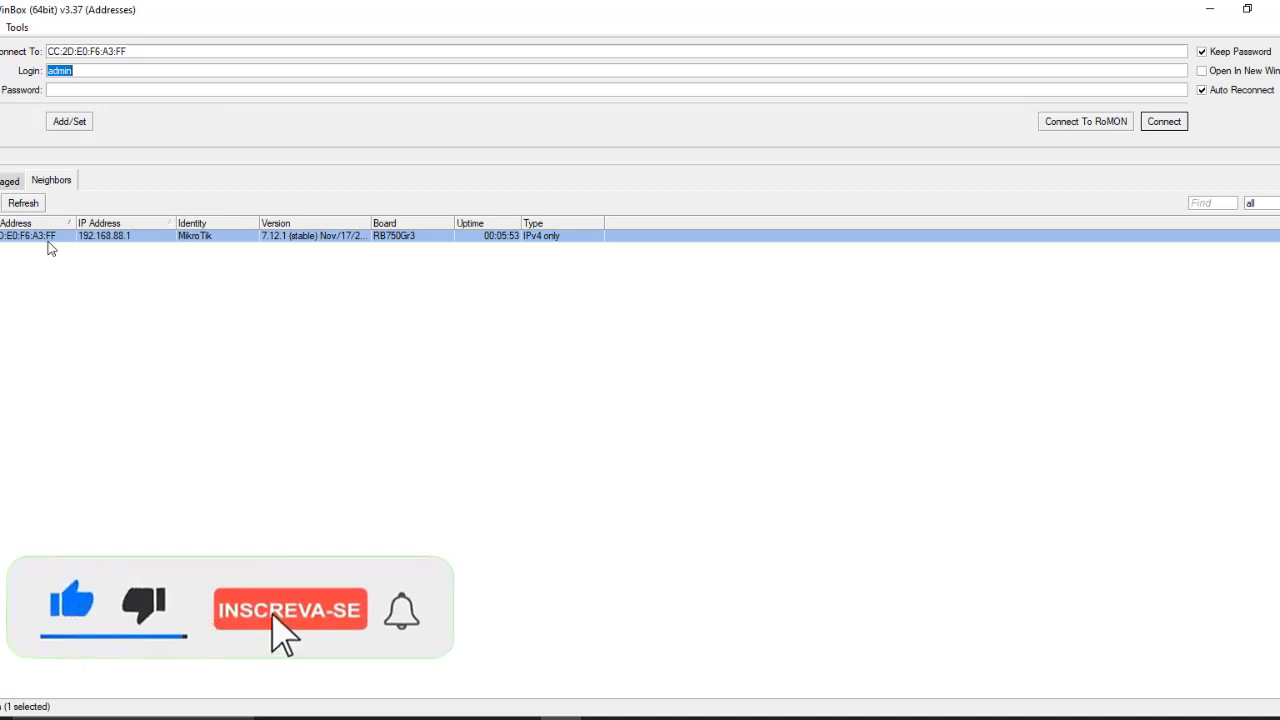
pyautogui.click(1182, 124)
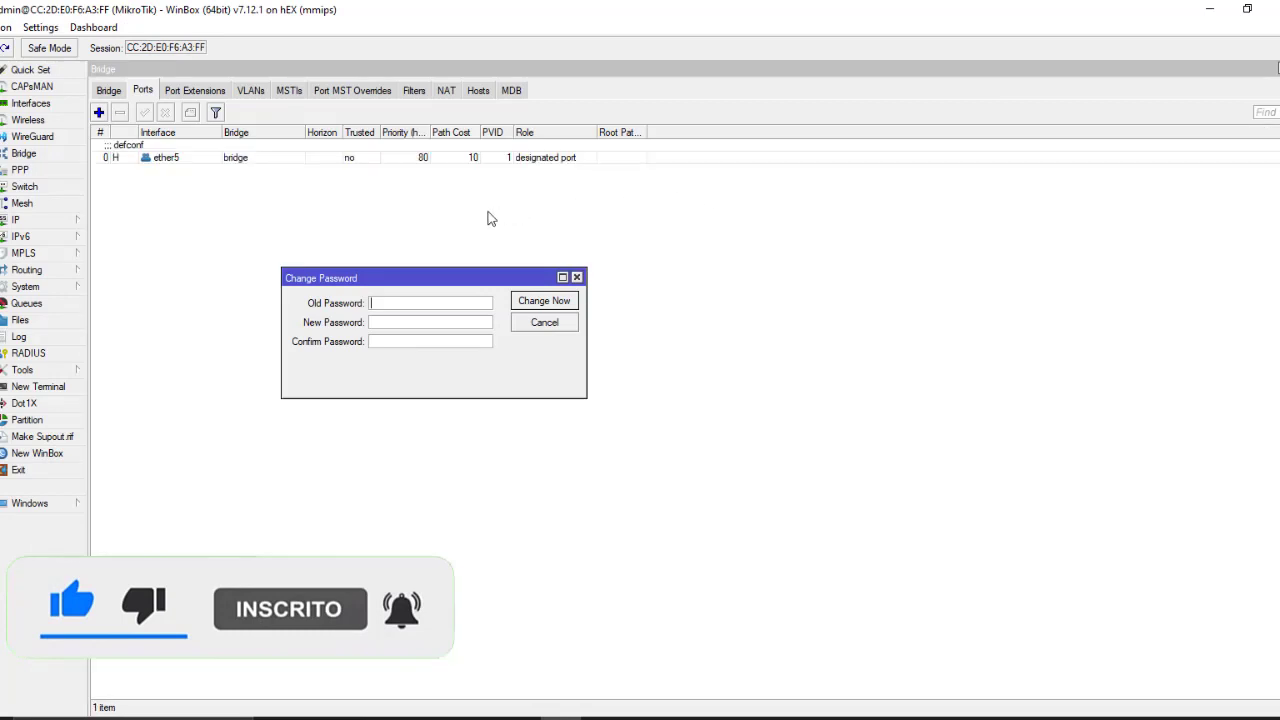
pyautogui.click(544, 322)
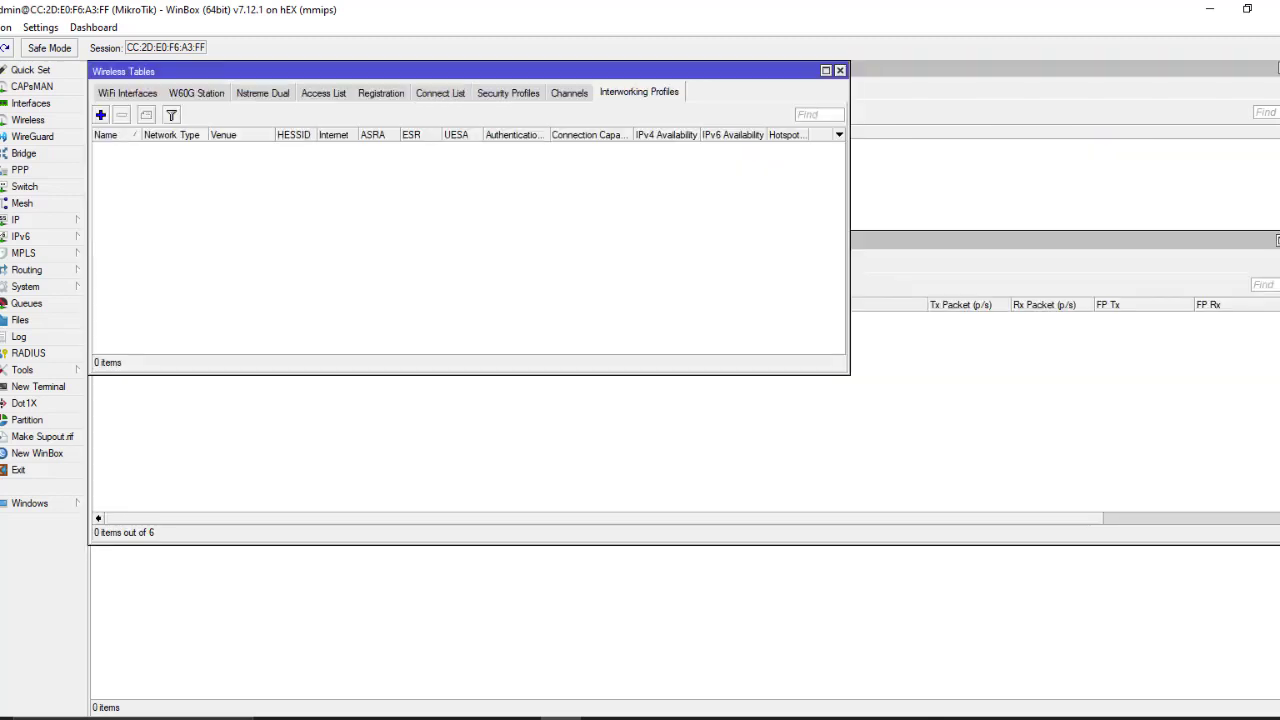
# Step: Close all the leftover windows, from Wireless Tables and WireGuard through Neighbor List and the default PPP profile, to clear the workspace
pyautogui.click(840, 71)
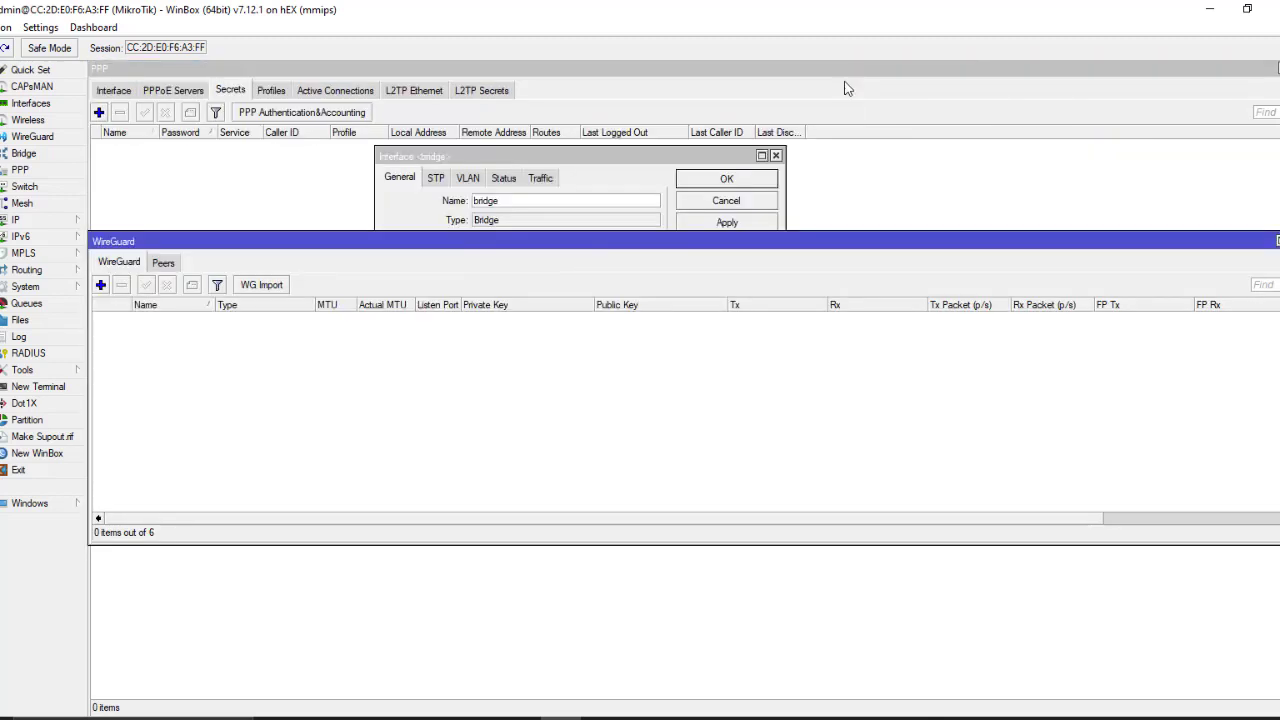
pyautogui.click(1276, 241)
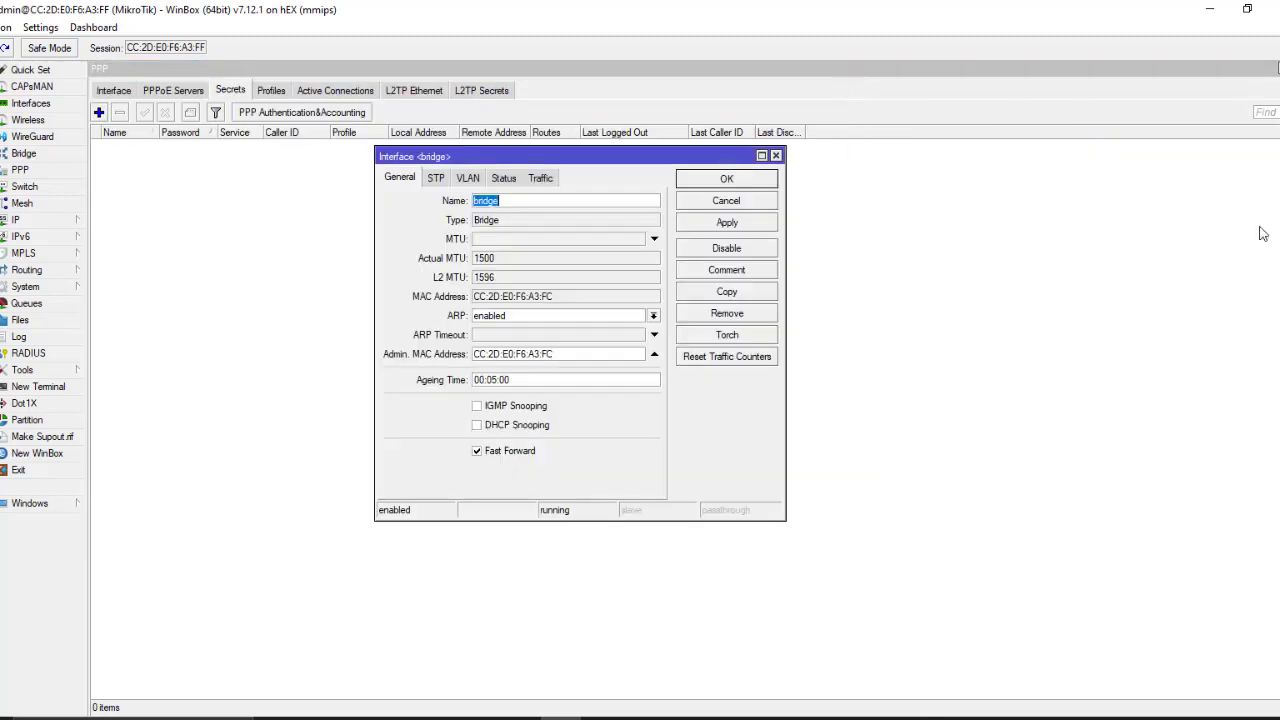
pyautogui.click(776, 157)
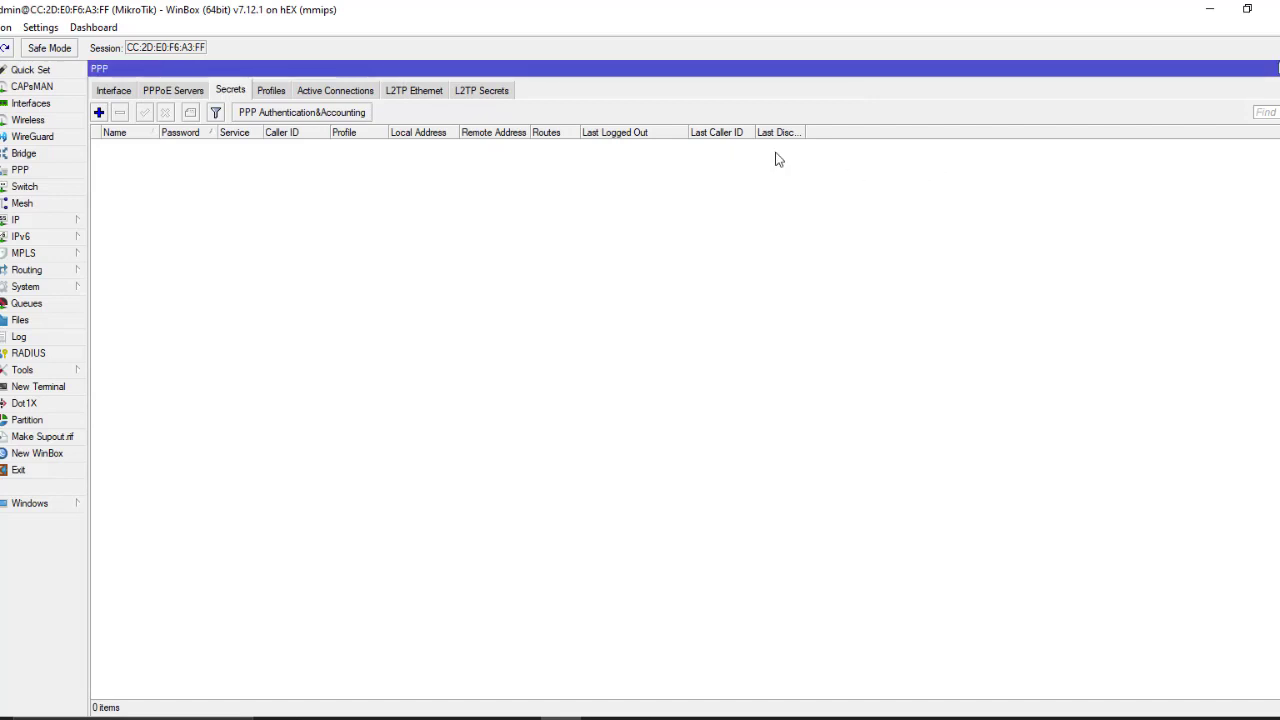
pyautogui.click(1276, 68)
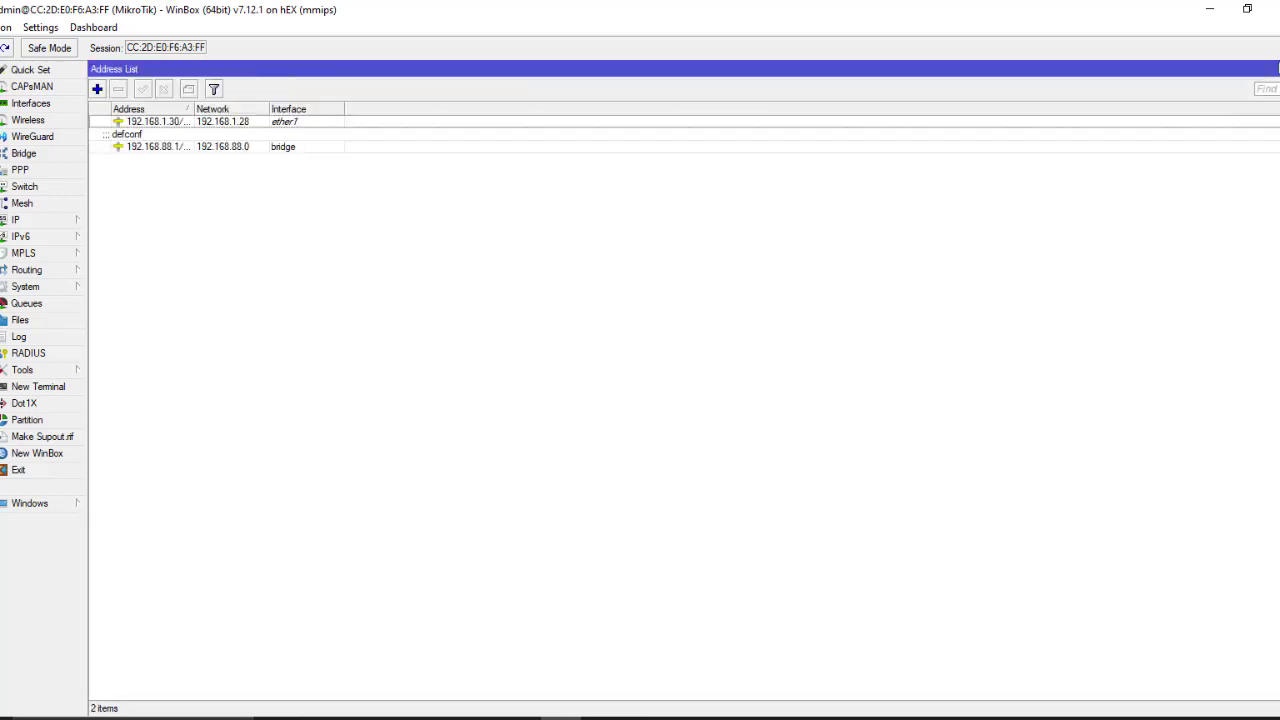
pyautogui.click(1276, 68)
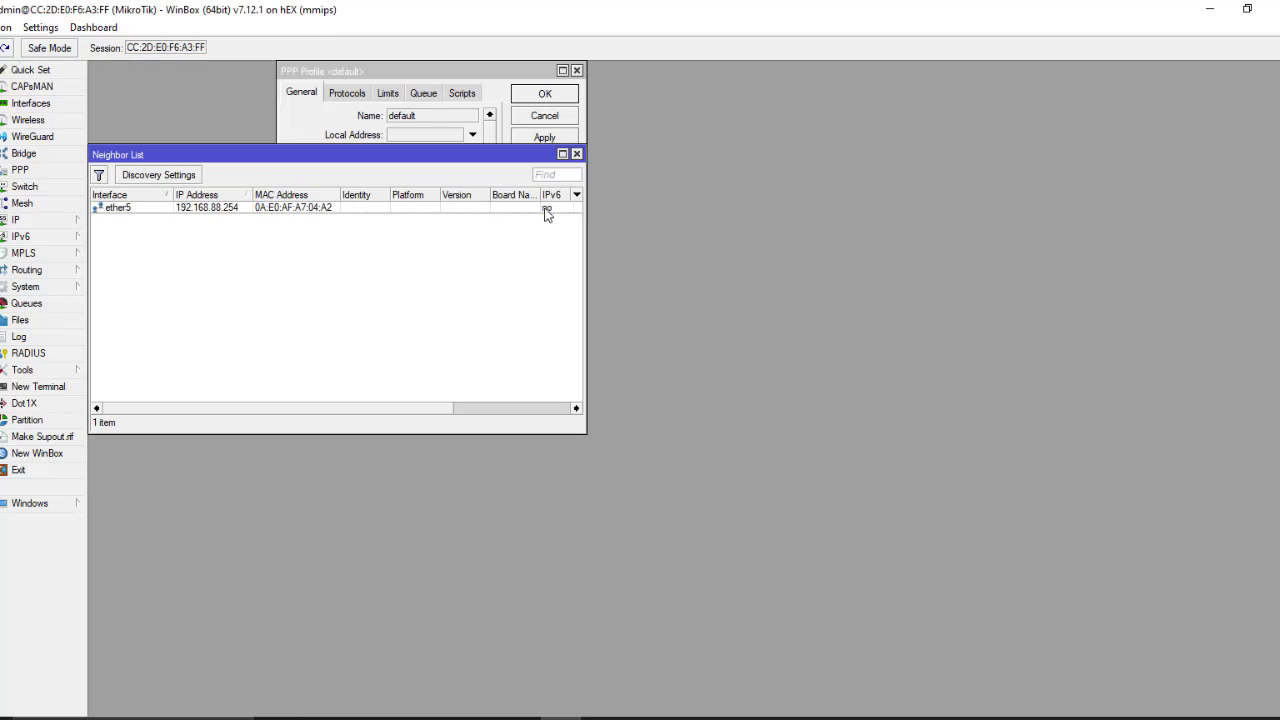
pyautogui.click(577, 155)
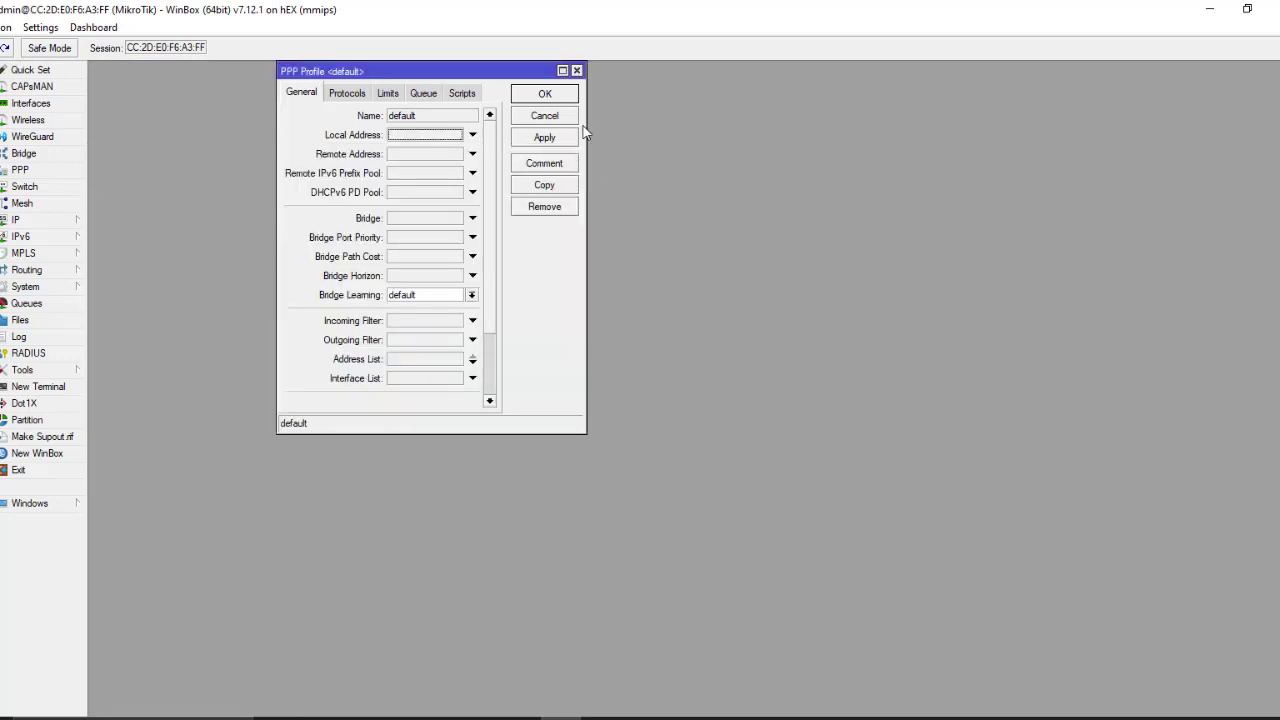
pyautogui.click(577, 71)
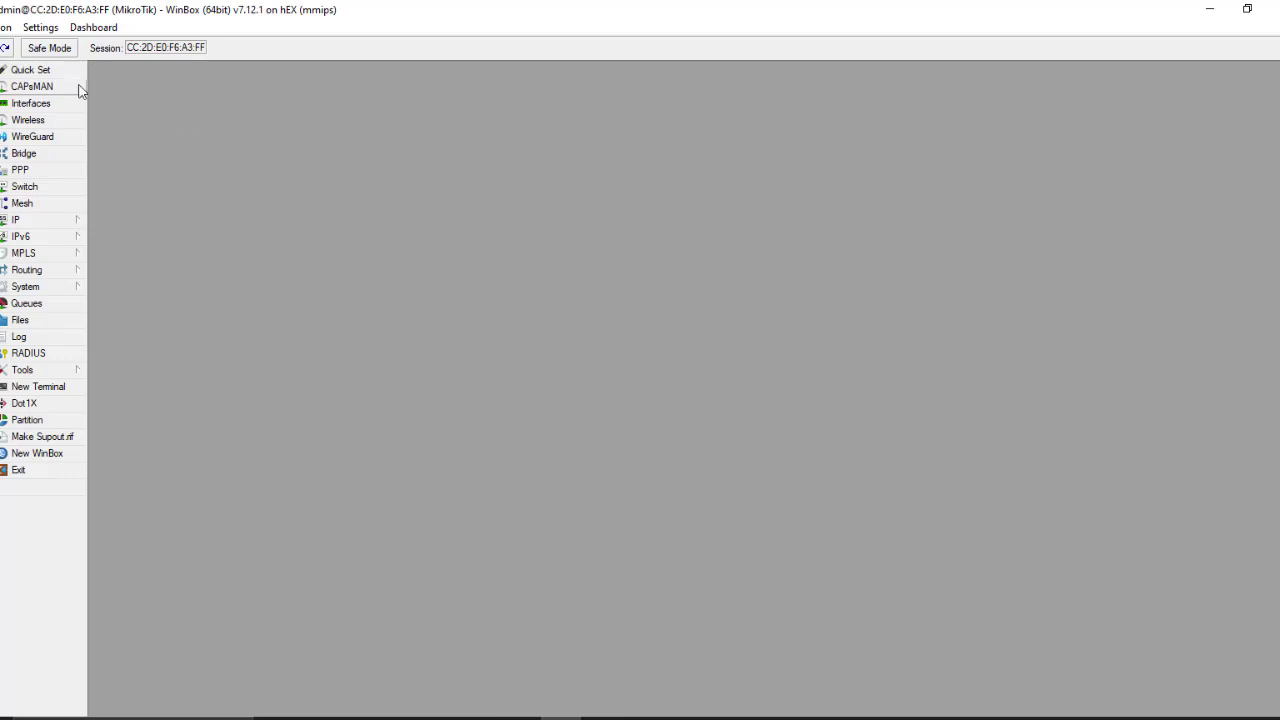
# Step: Check the existing bridge and its ports, and create a new bridge interface named "bridge1 portas saida"
pyautogui.click(20, 154)
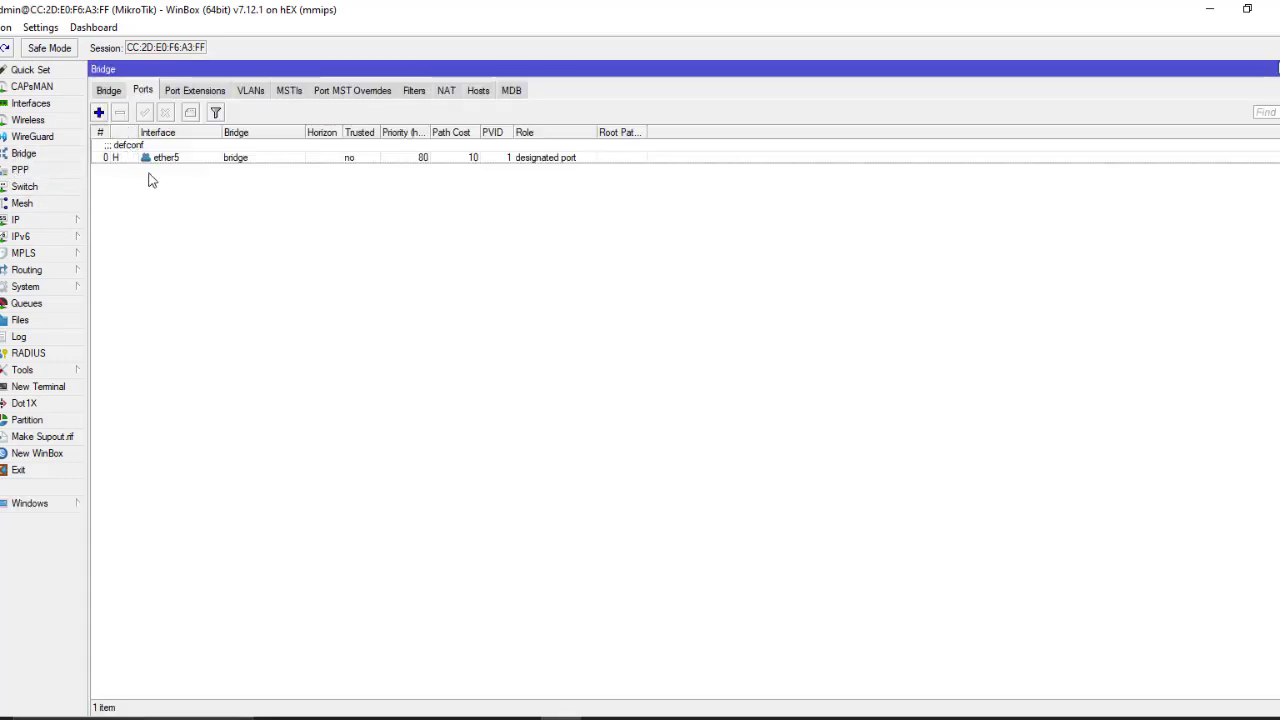
pyautogui.click(117, 92)
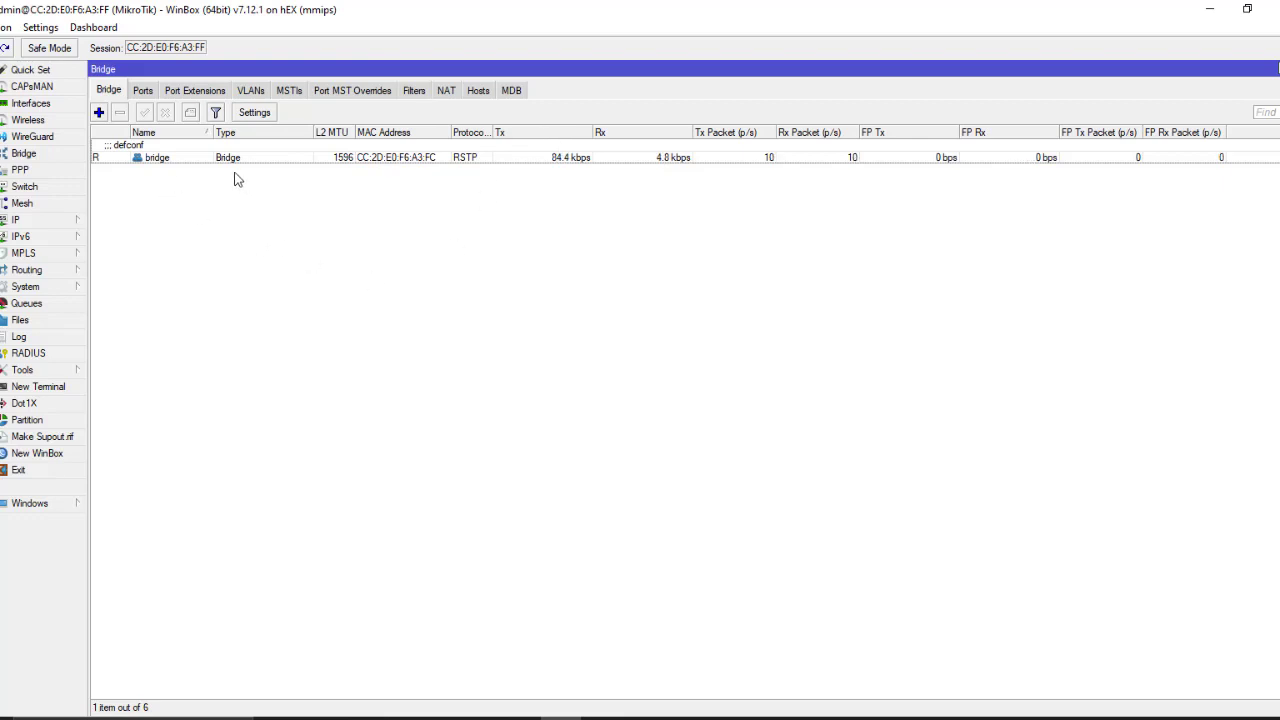
pyautogui.click(143, 91)
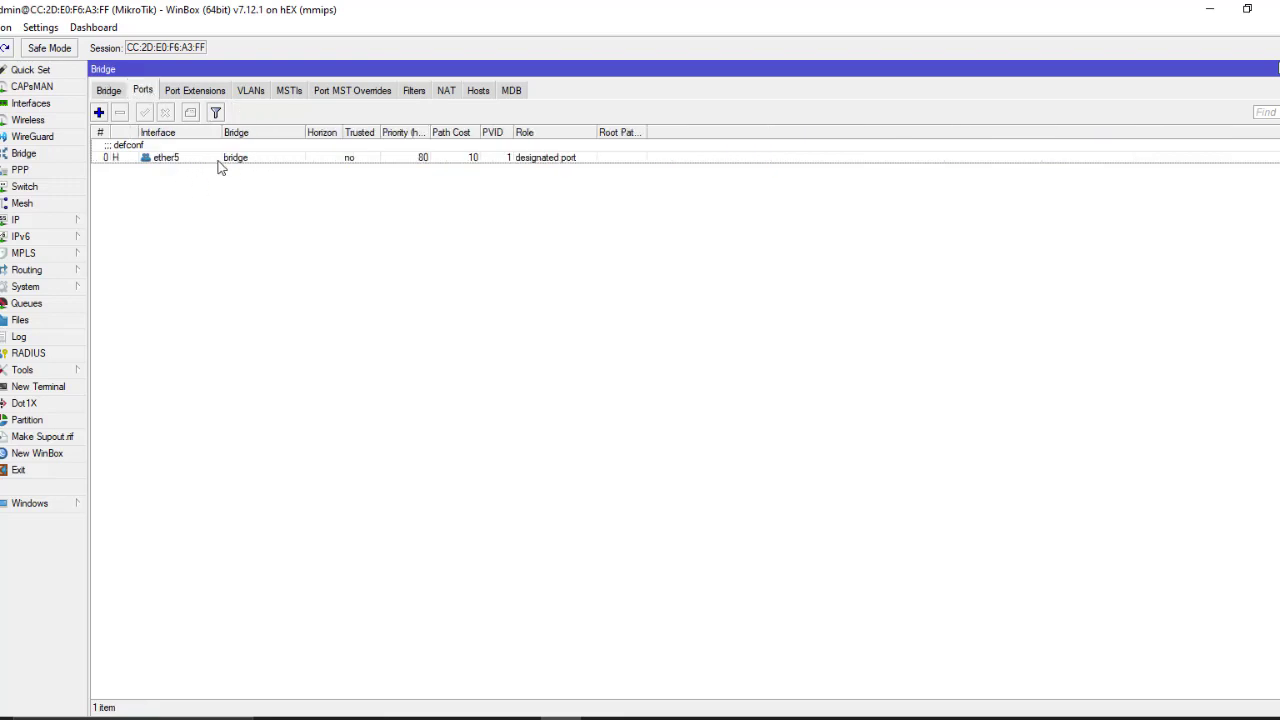
pyautogui.click(117, 91)
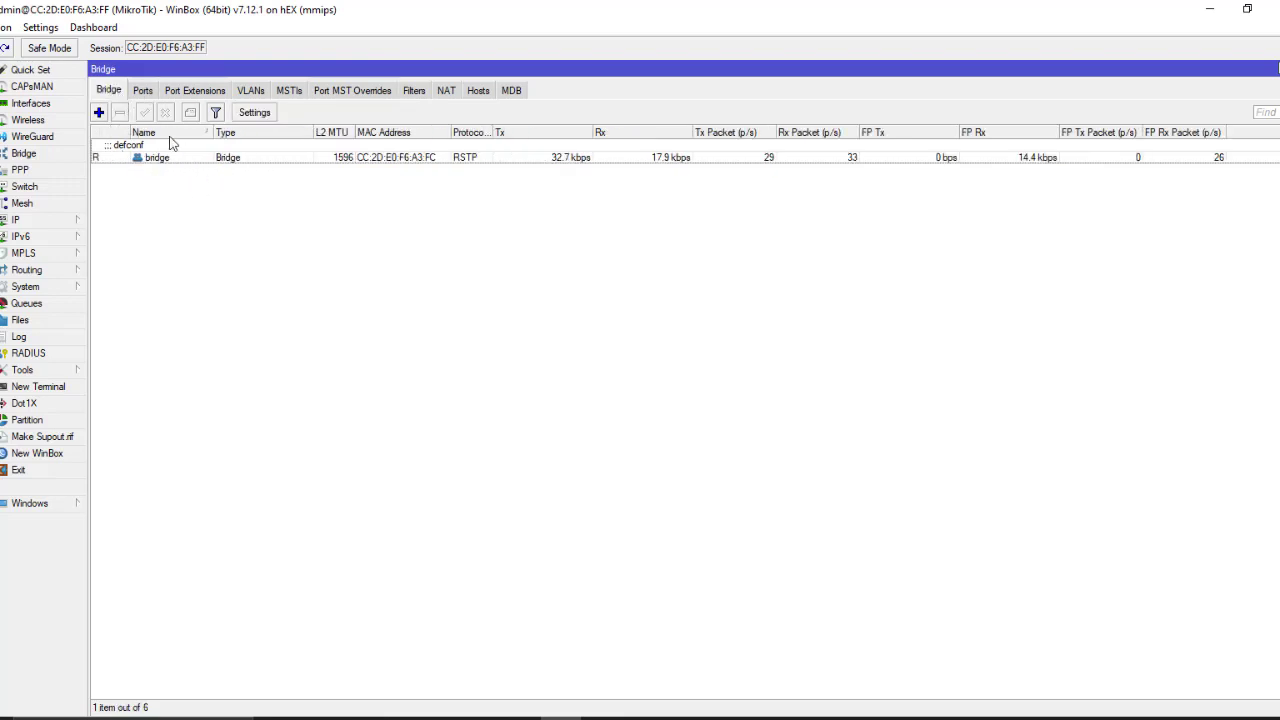
pyautogui.click(99, 113)
pyautogui.click(527, 200)
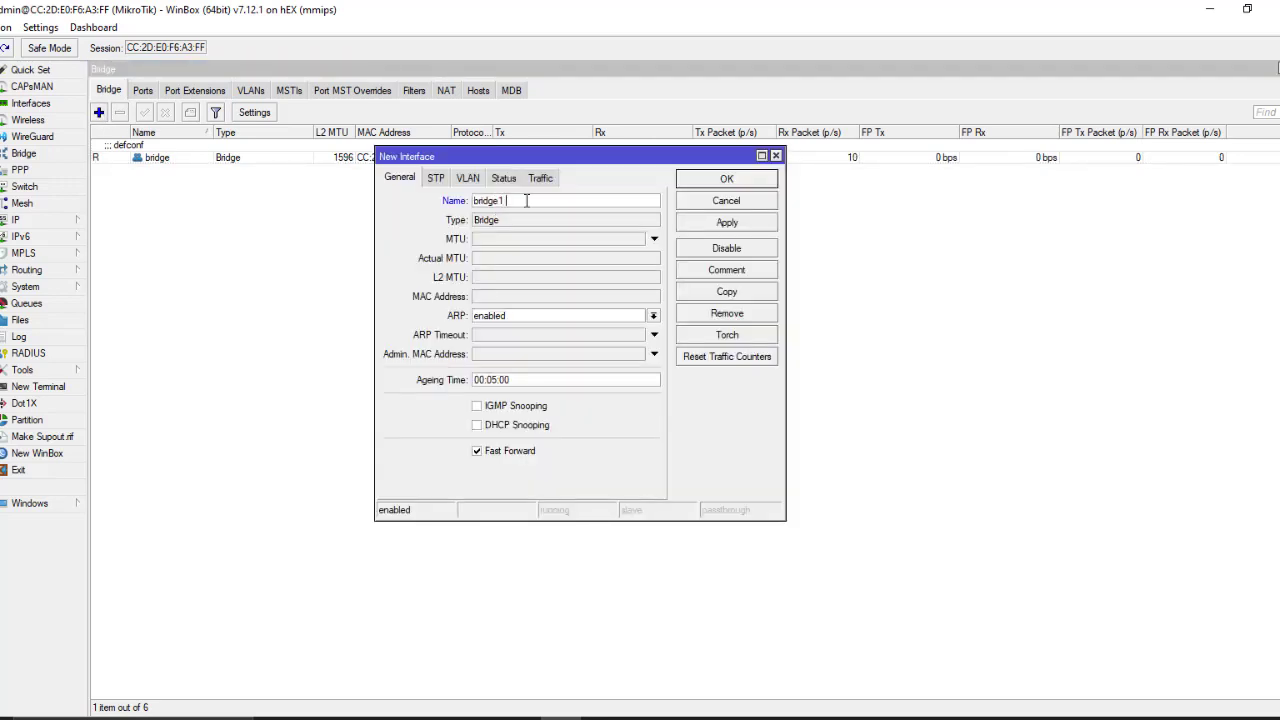
pyautogui.write('portas ')
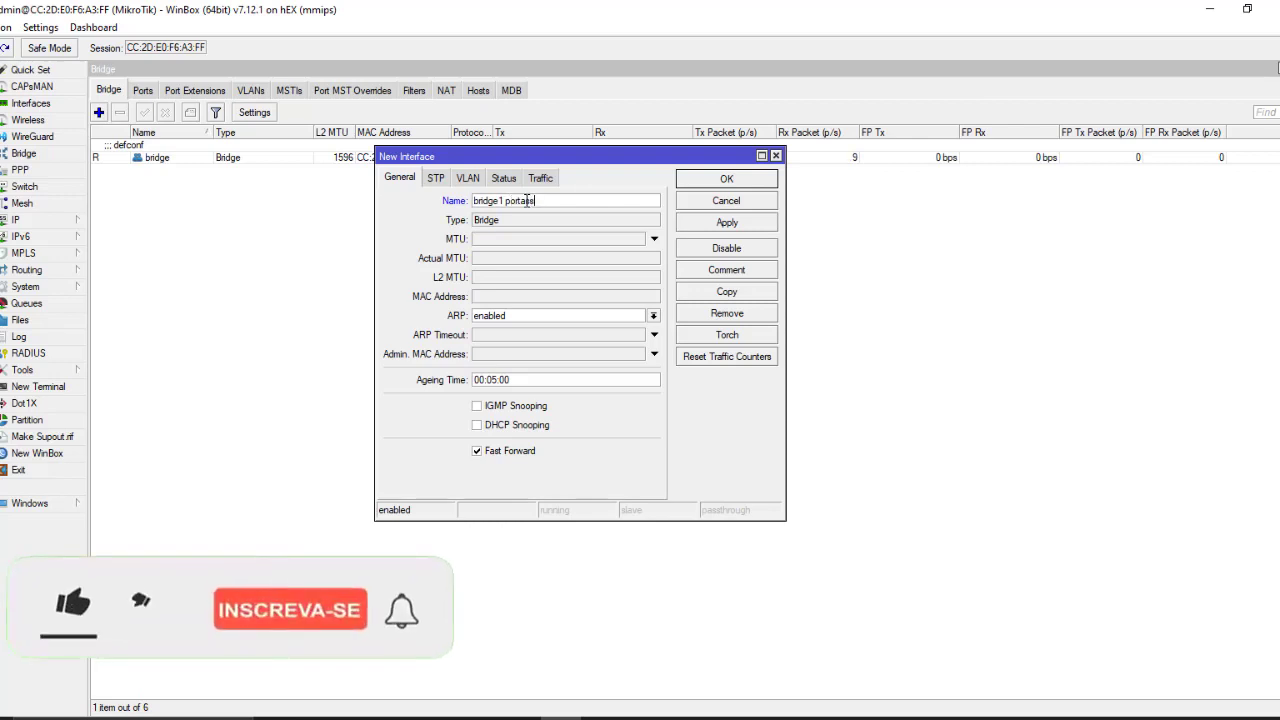
pyautogui.write('sai')
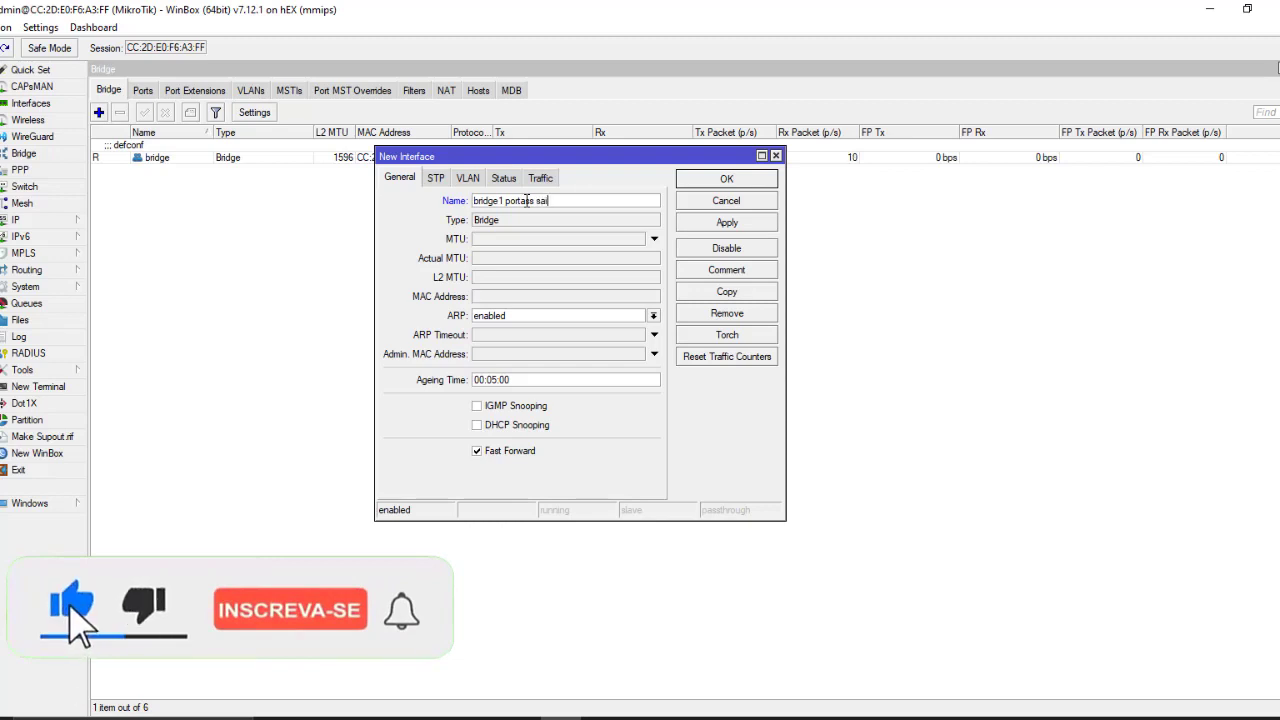
pyautogui.write('da')
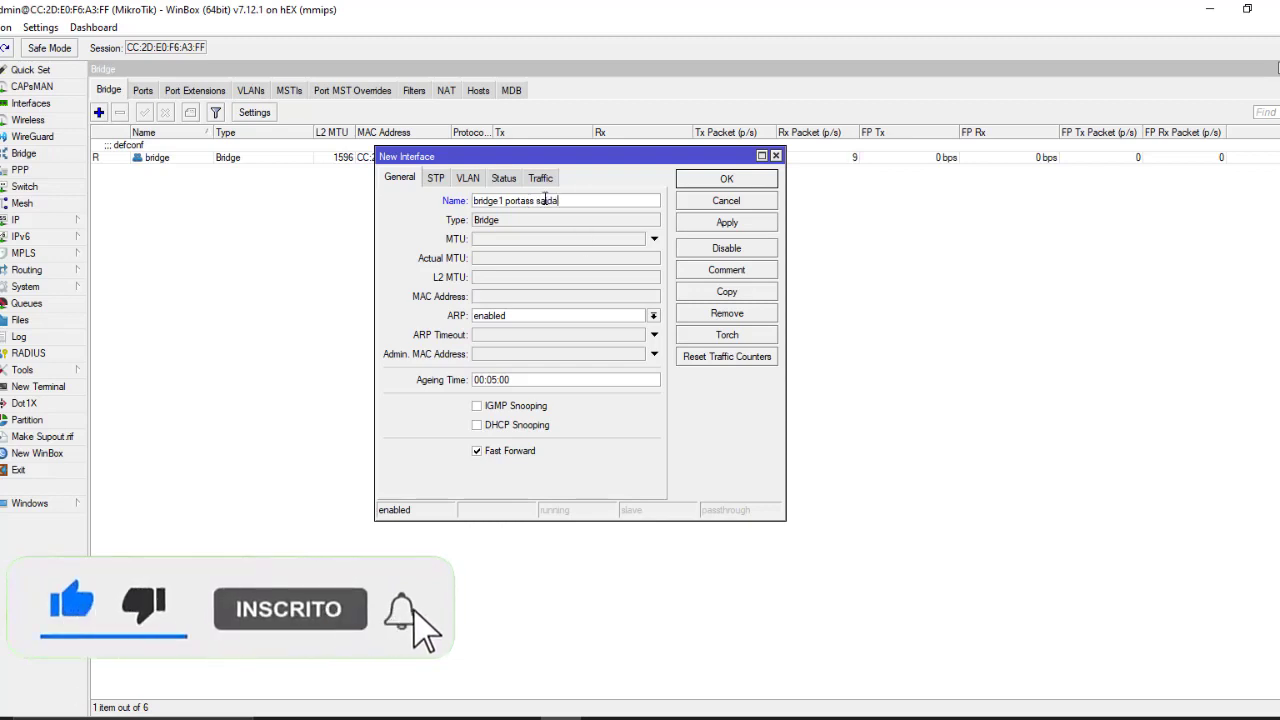
pyautogui.click(533, 200)
pyautogui.press('BackSpace')
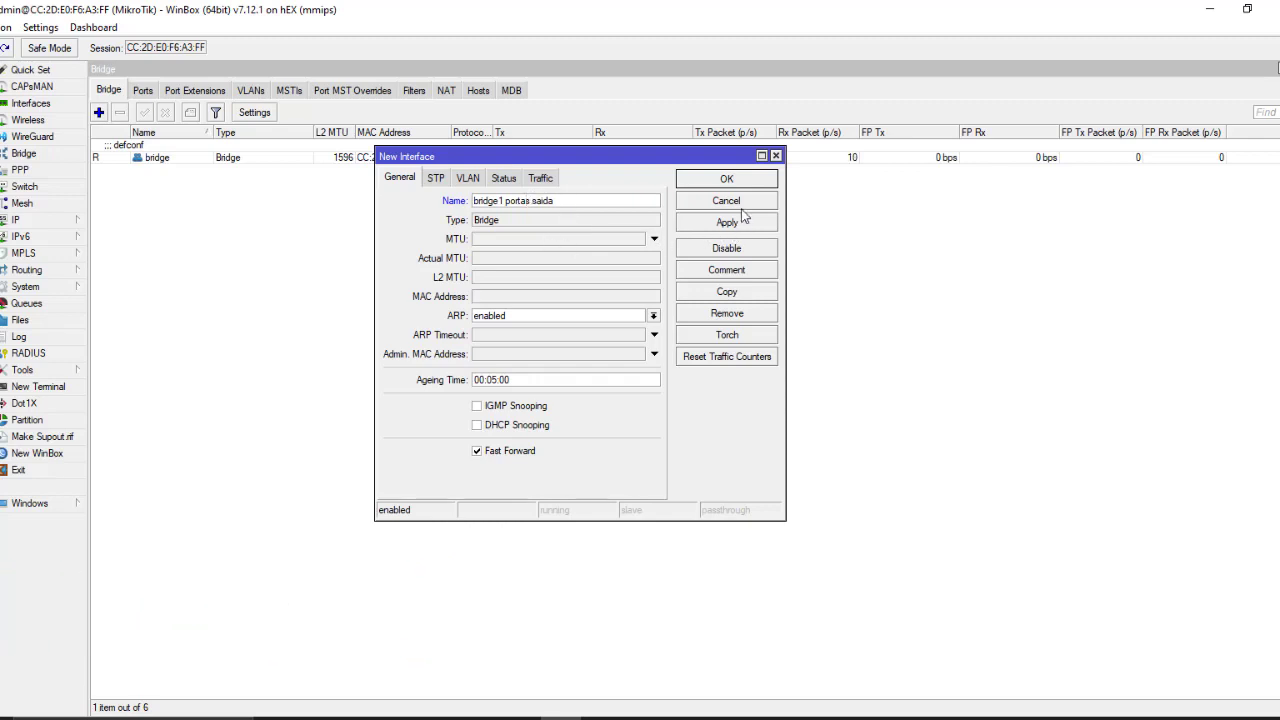
pyautogui.click(726, 179)
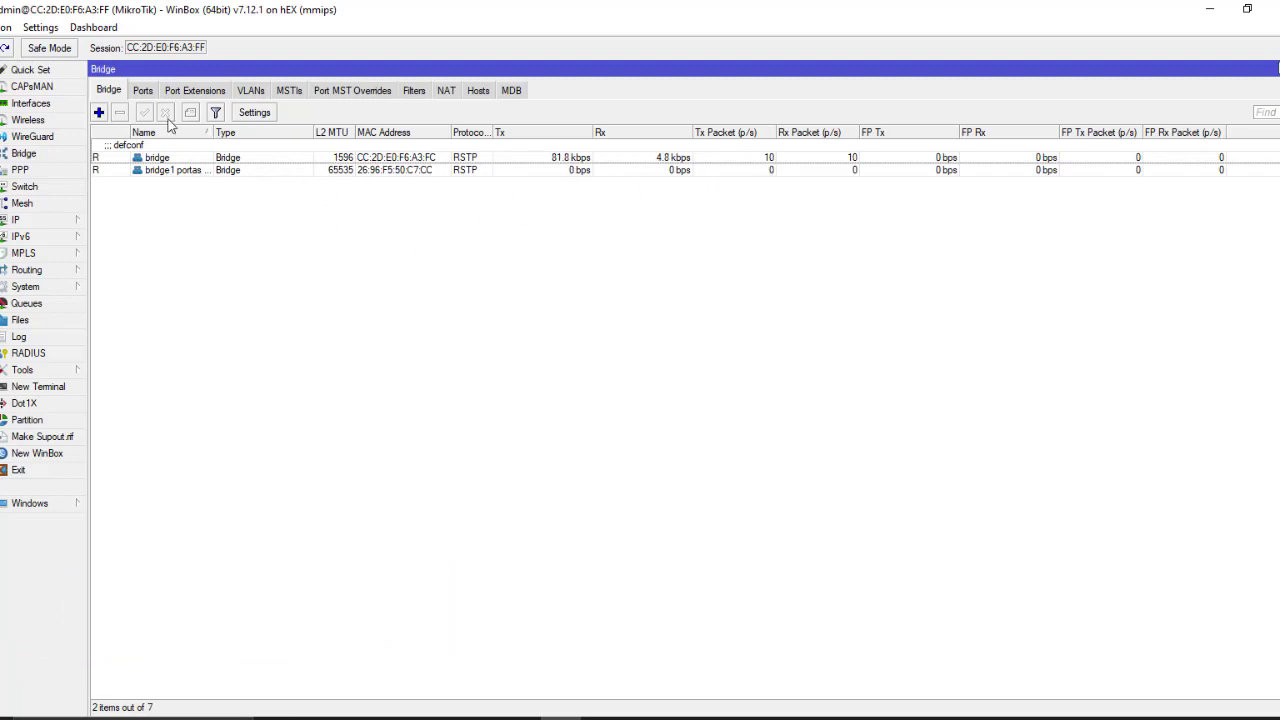
# Step: Add interface ether2 as a port of the default bridge named "bridge"
pyautogui.click(143, 91)
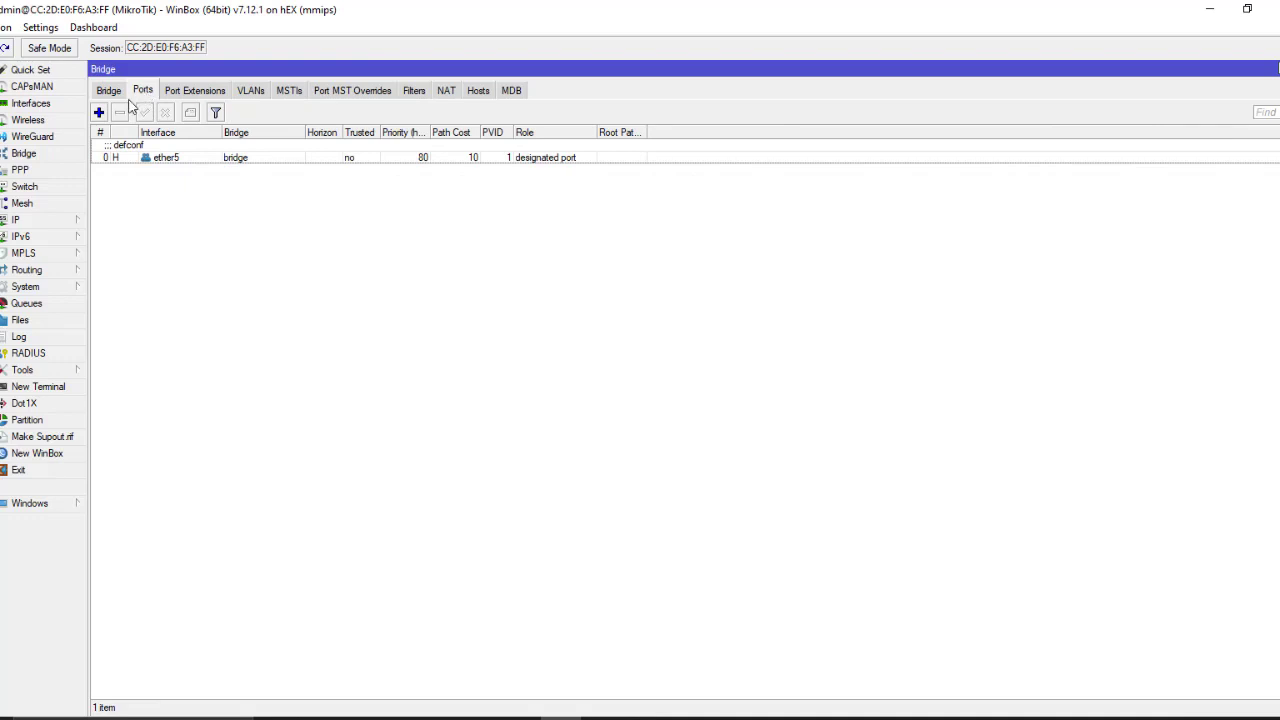
pyautogui.click(99, 113)
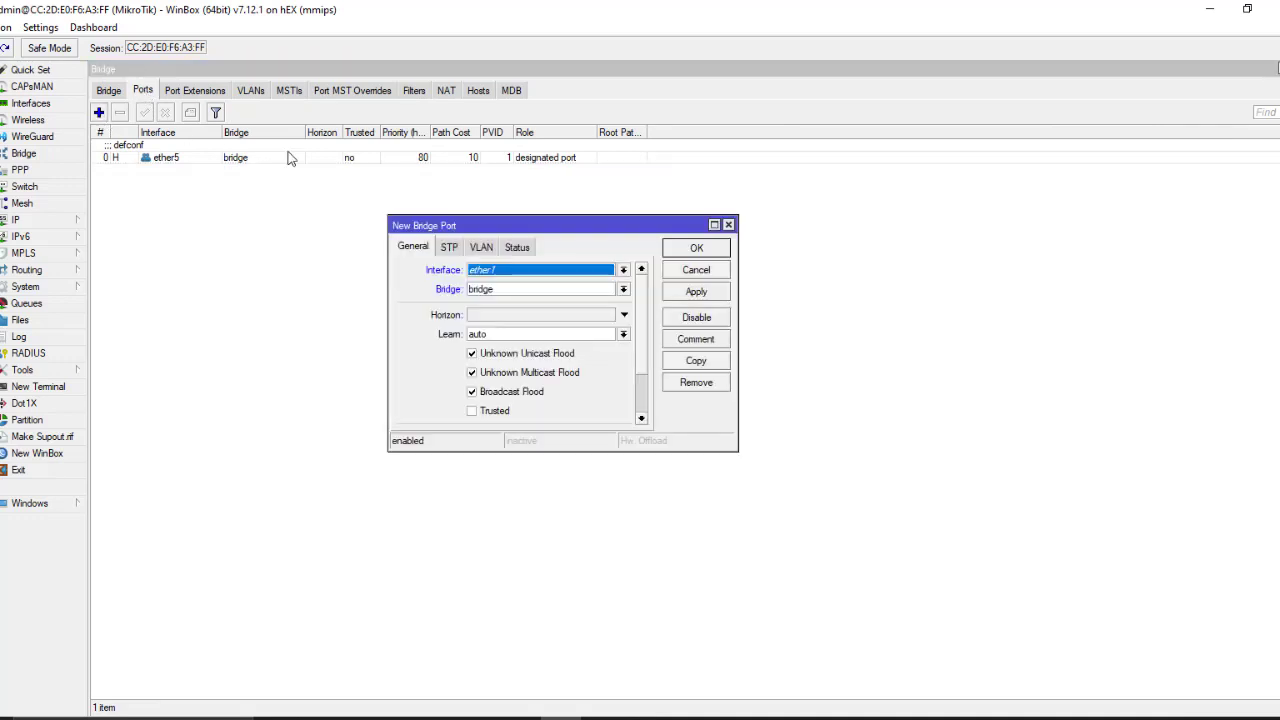
pyautogui.click(622, 272)
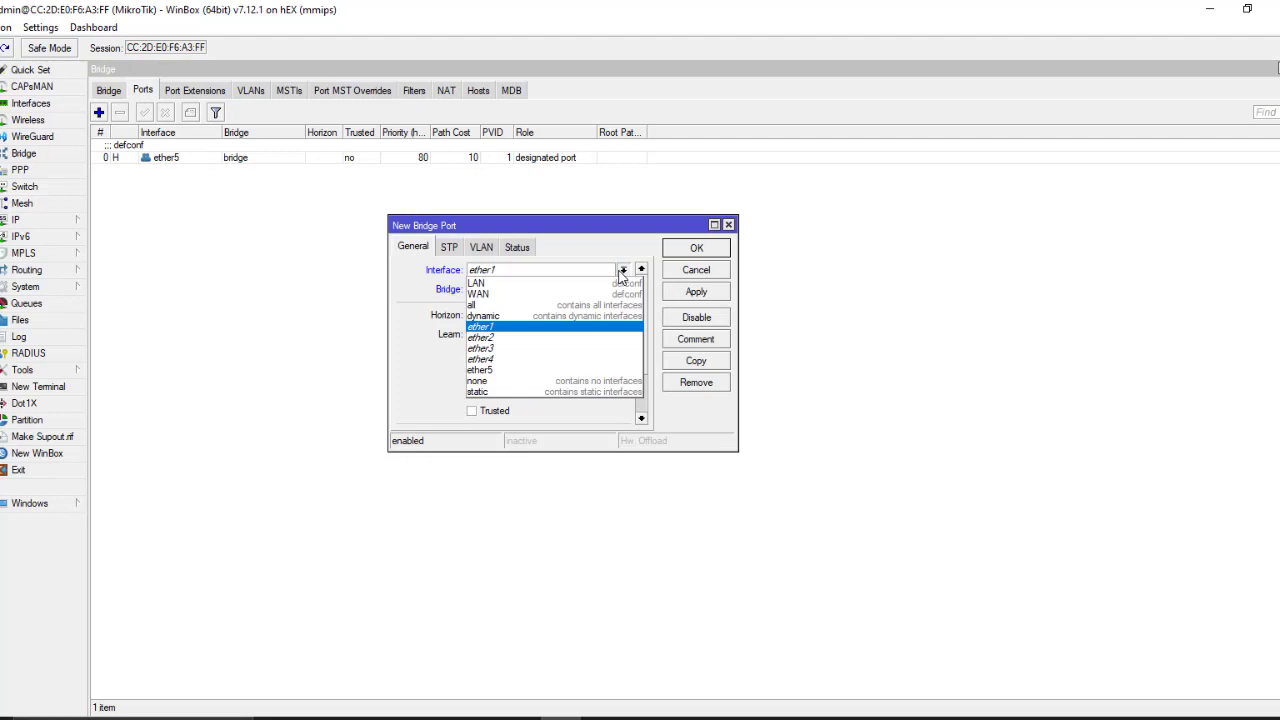
pyautogui.click(500, 338)
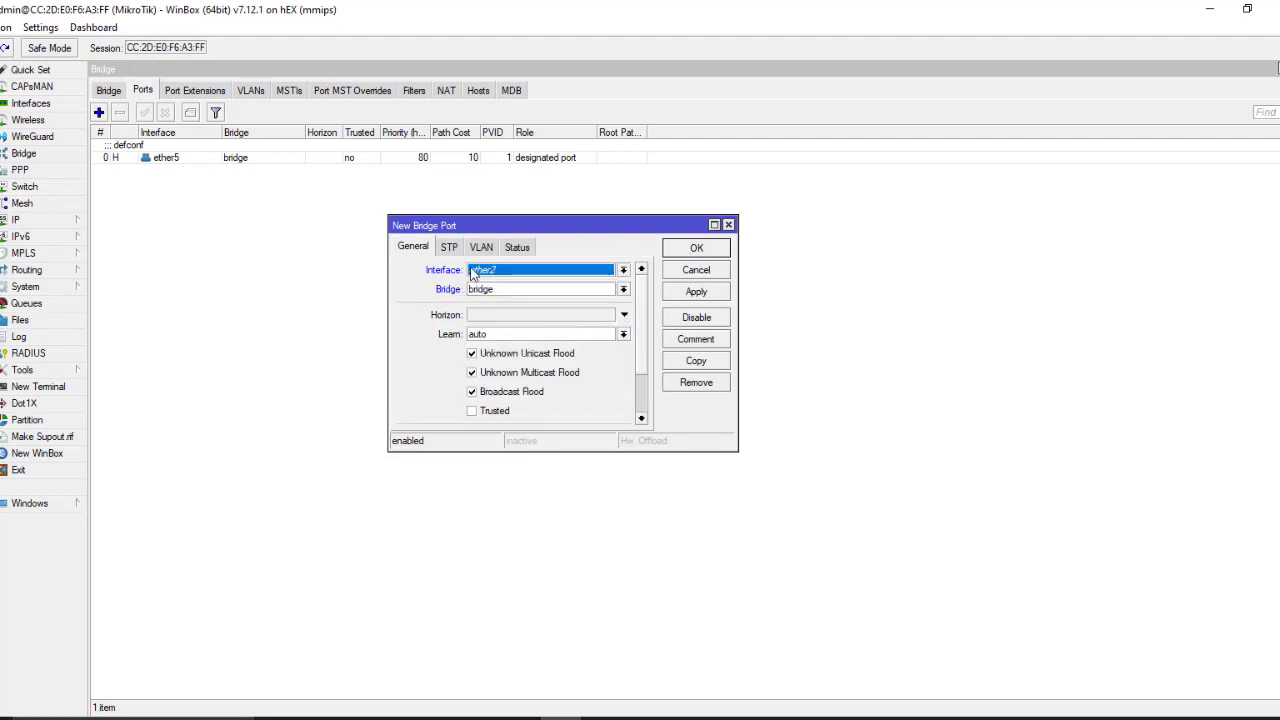
pyautogui.click(694, 249)
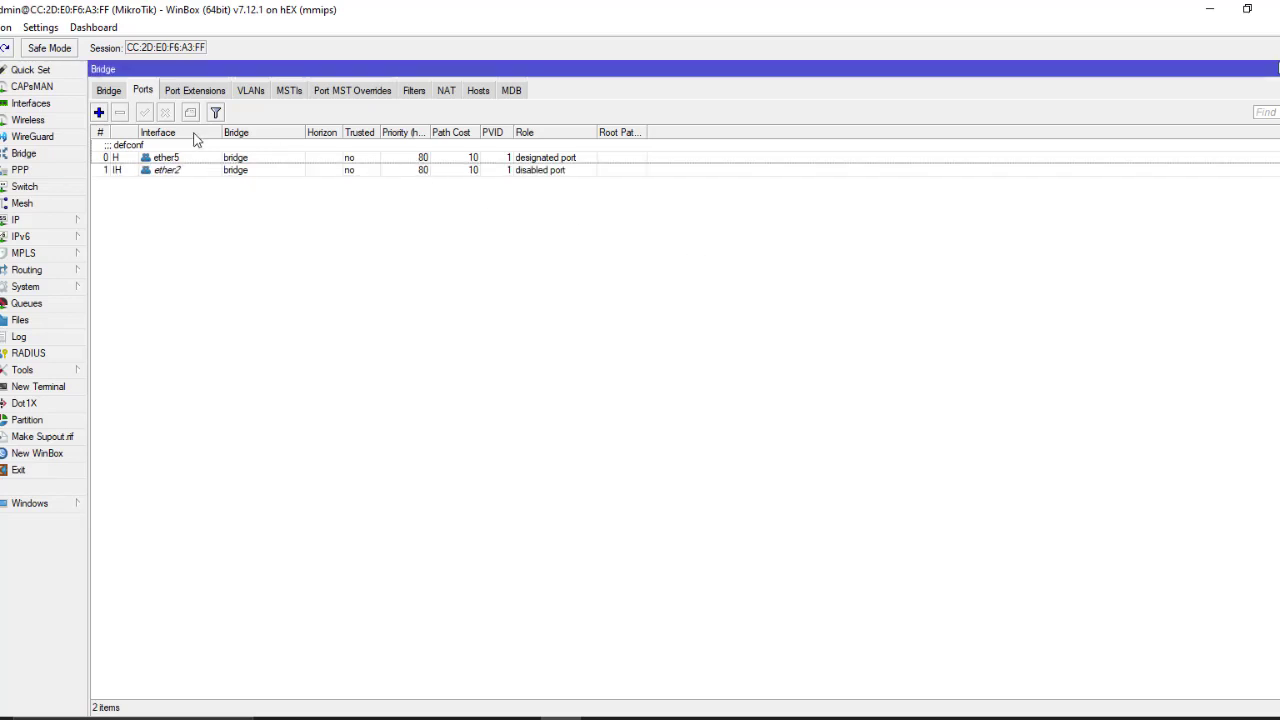
# Step: Add interface ether3 as a port of the default bridge named "bridge"
pyautogui.click(99, 112)
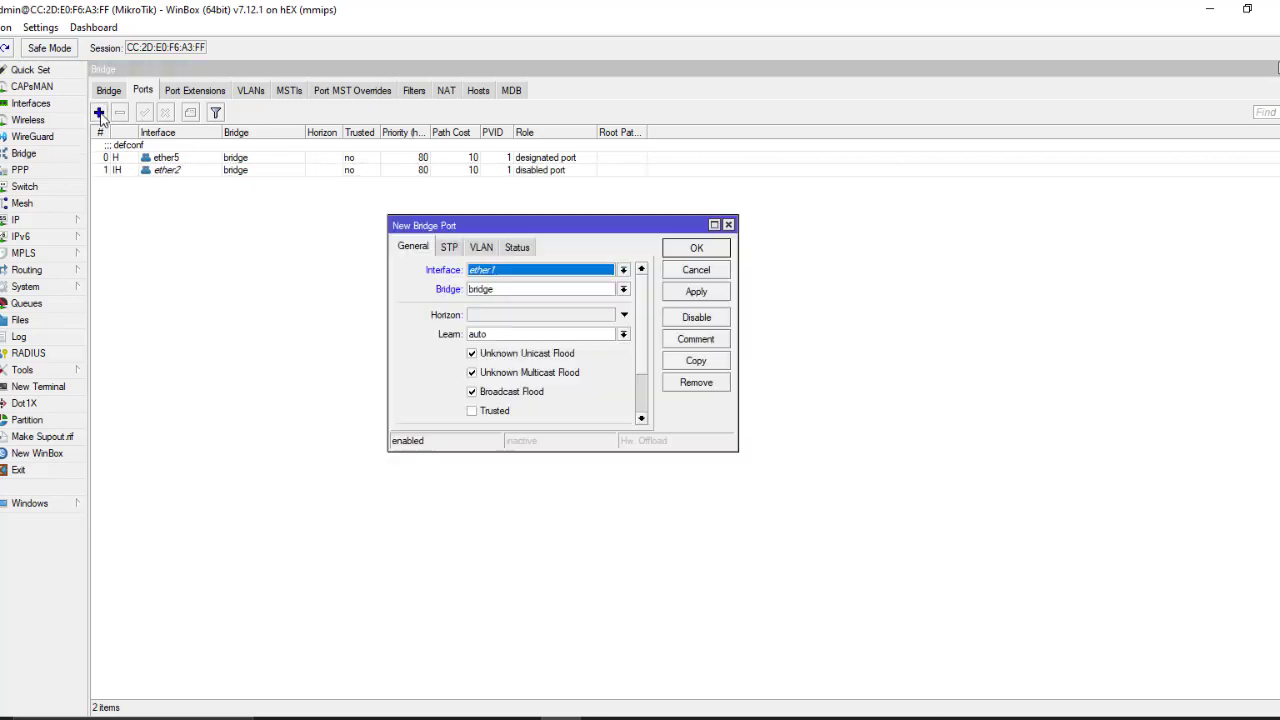
pyautogui.click(623, 270)
pyautogui.click(497, 349)
pyautogui.click(695, 248)
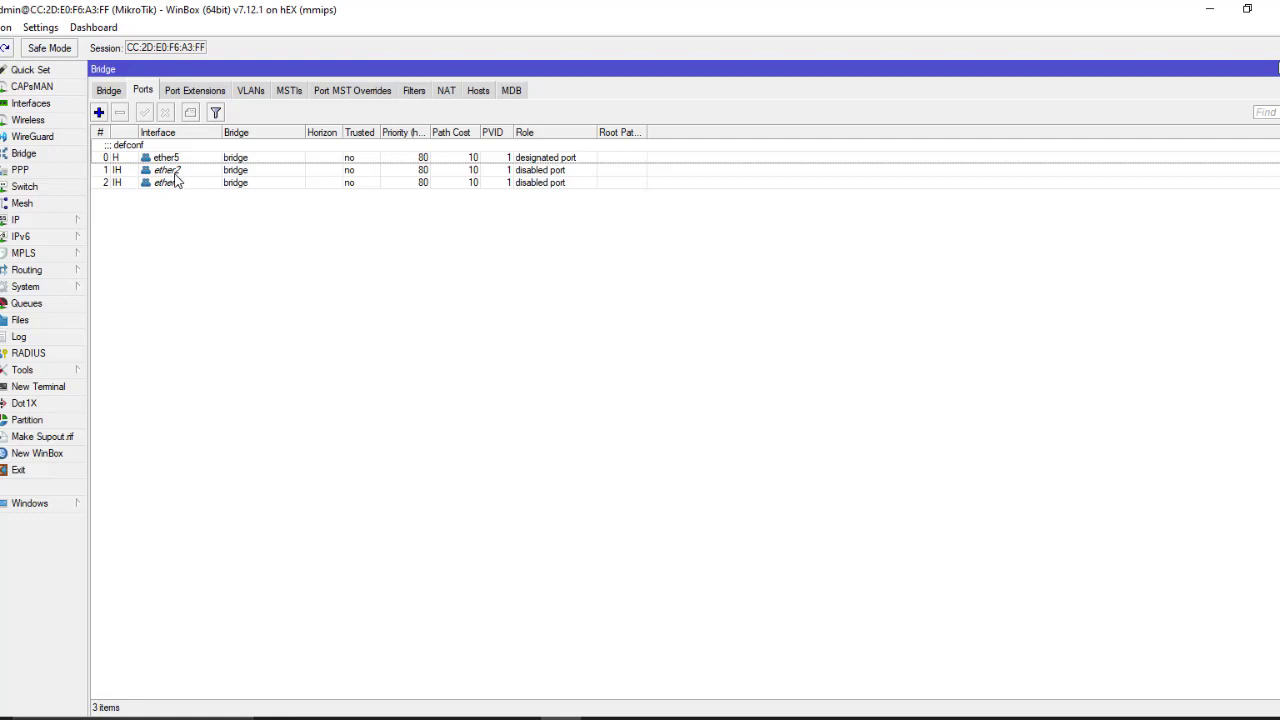
# Step: Add interface ether4 as a port of the default bridge named "bridge"
pyautogui.click(108, 91)
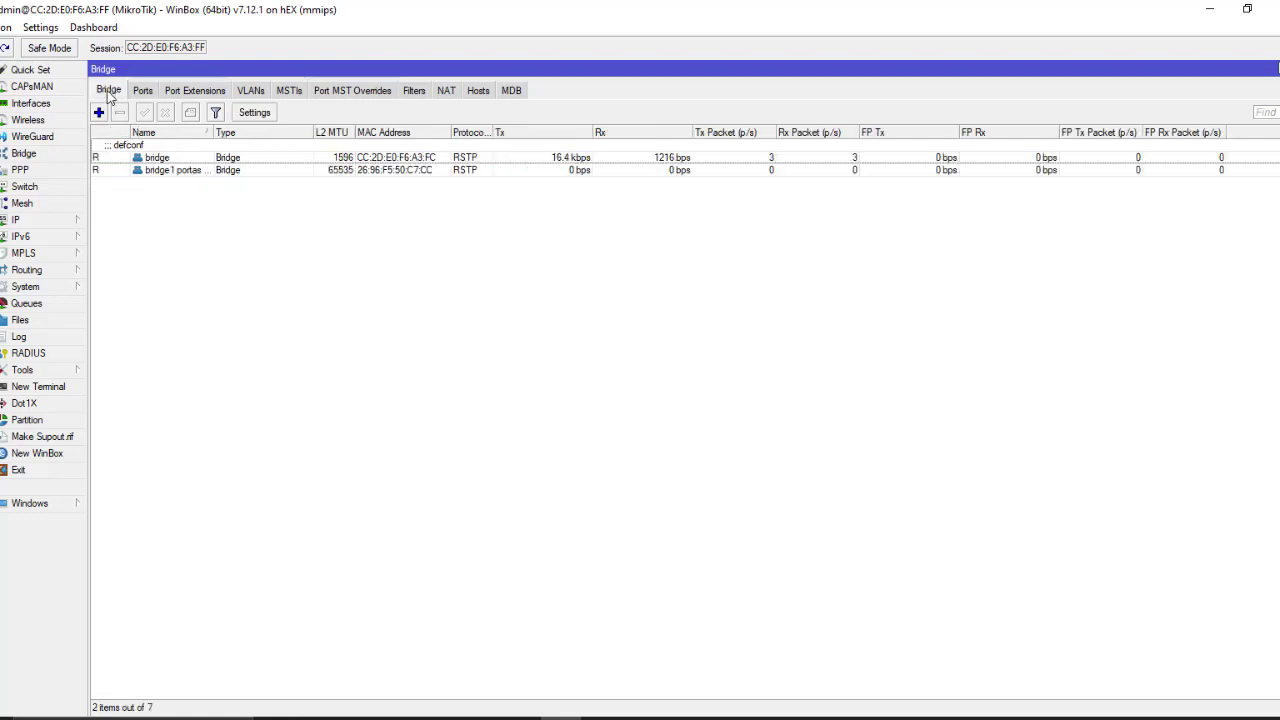
pyautogui.click(143, 91)
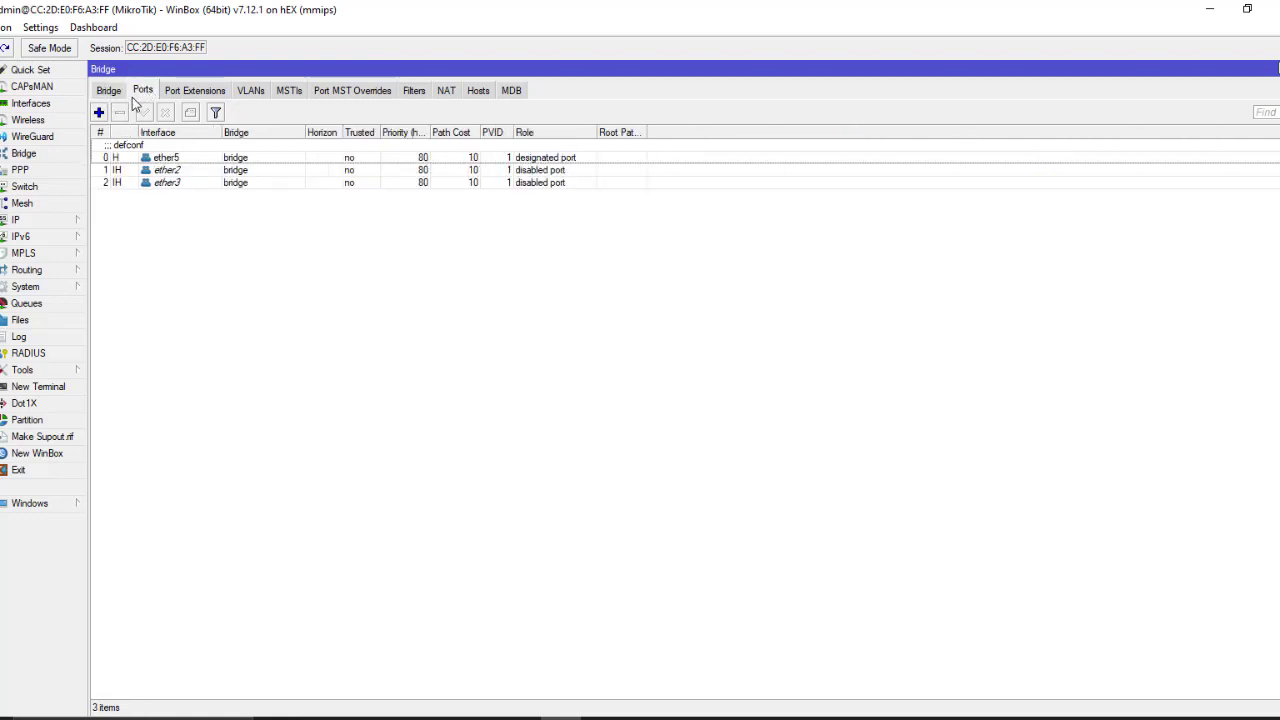
pyautogui.click(98, 113)
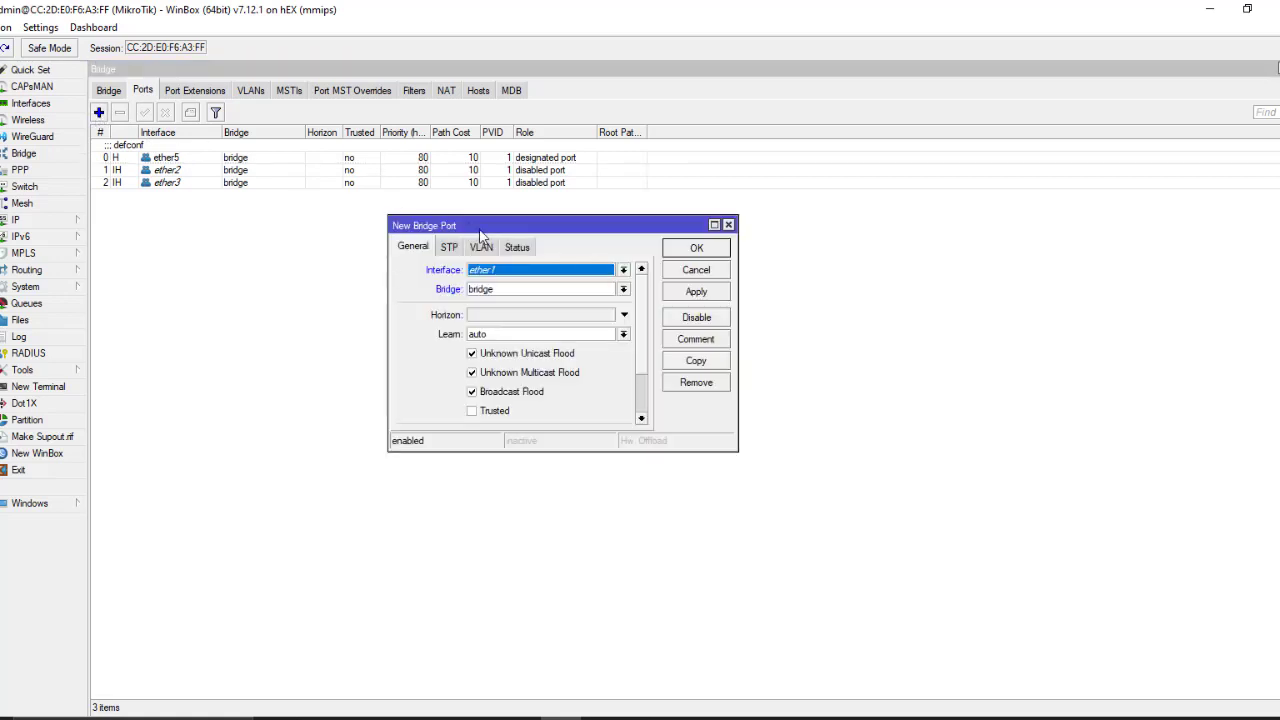
pyautogui.click(623, 270)
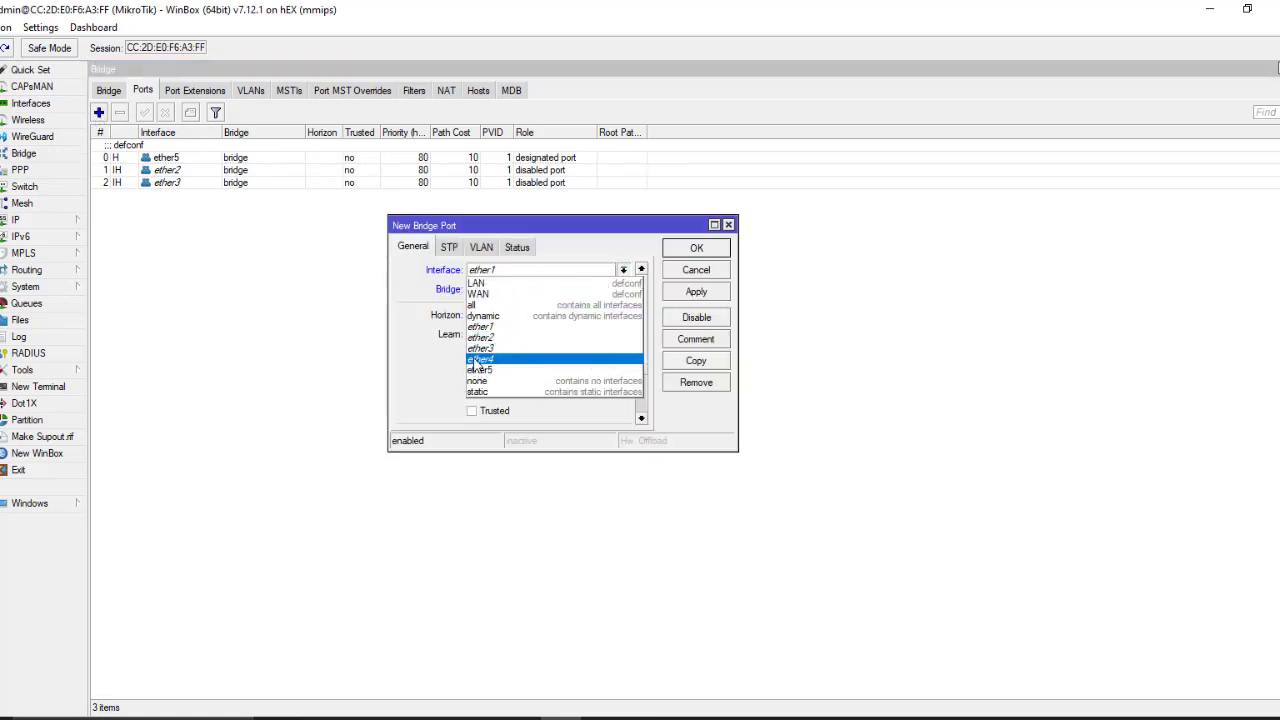
pyautogui.click(480, 359)
pyautogui.click(680, 250)
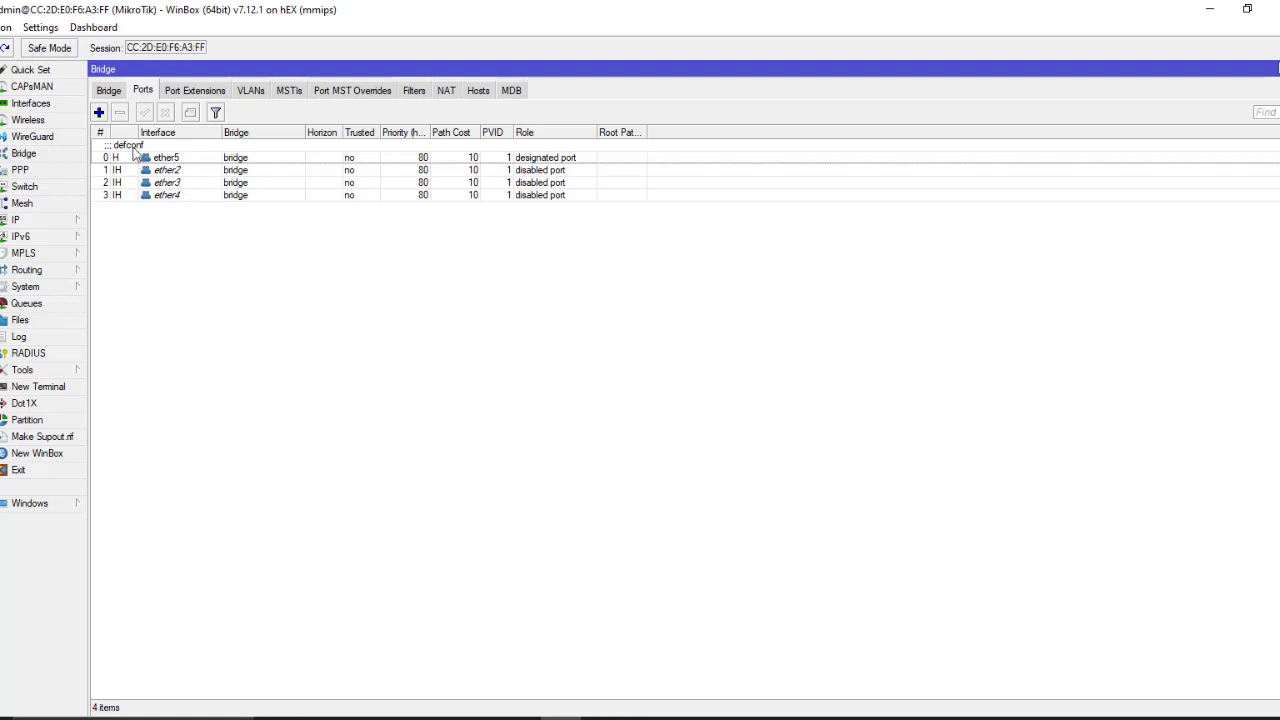
# Step: Compare the list of bridges with the port assignments to check which bridge each Ethernet interface belongs to
pyautogui.click(108, 90)
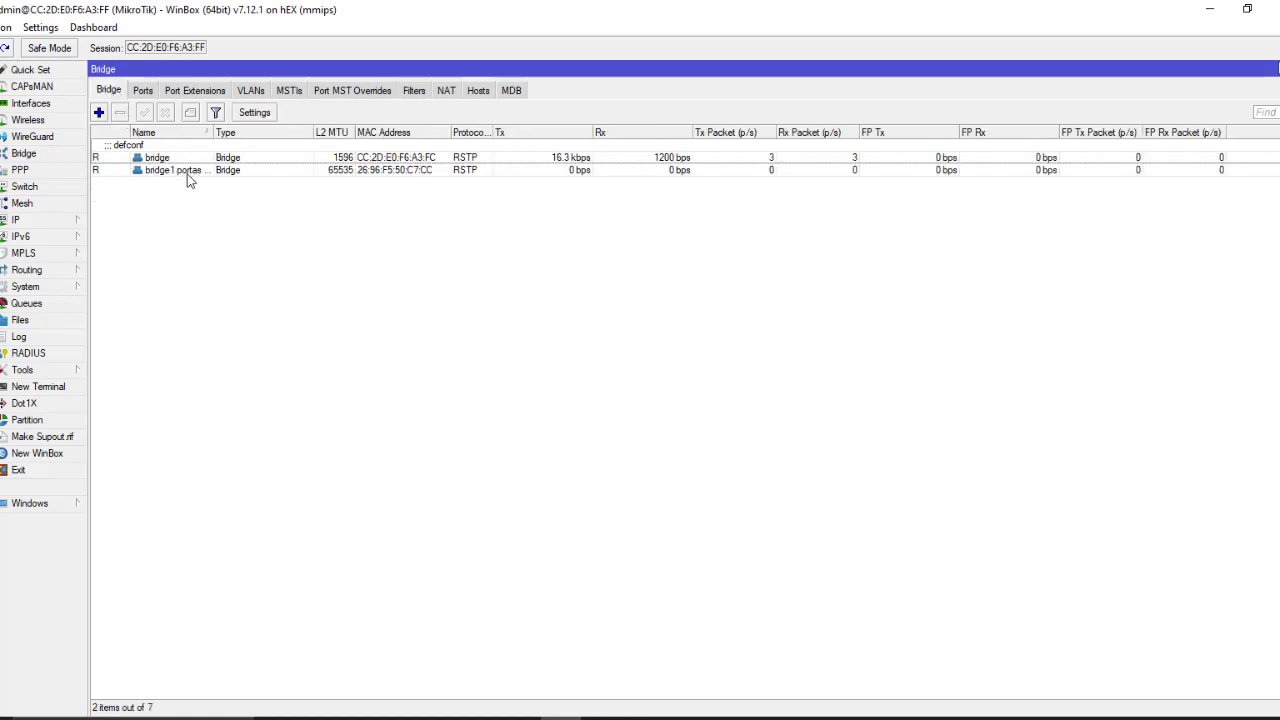
pyautogui.click(143, 90)
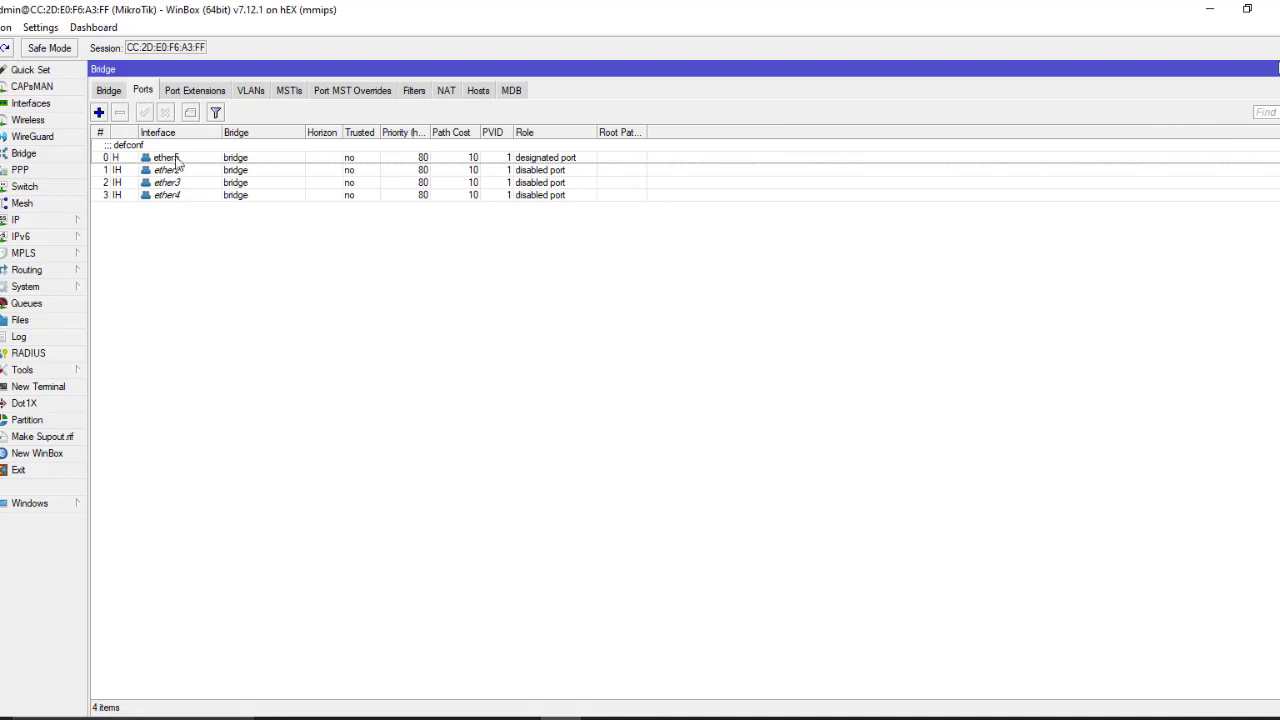
pyautogui.click(115, 91)
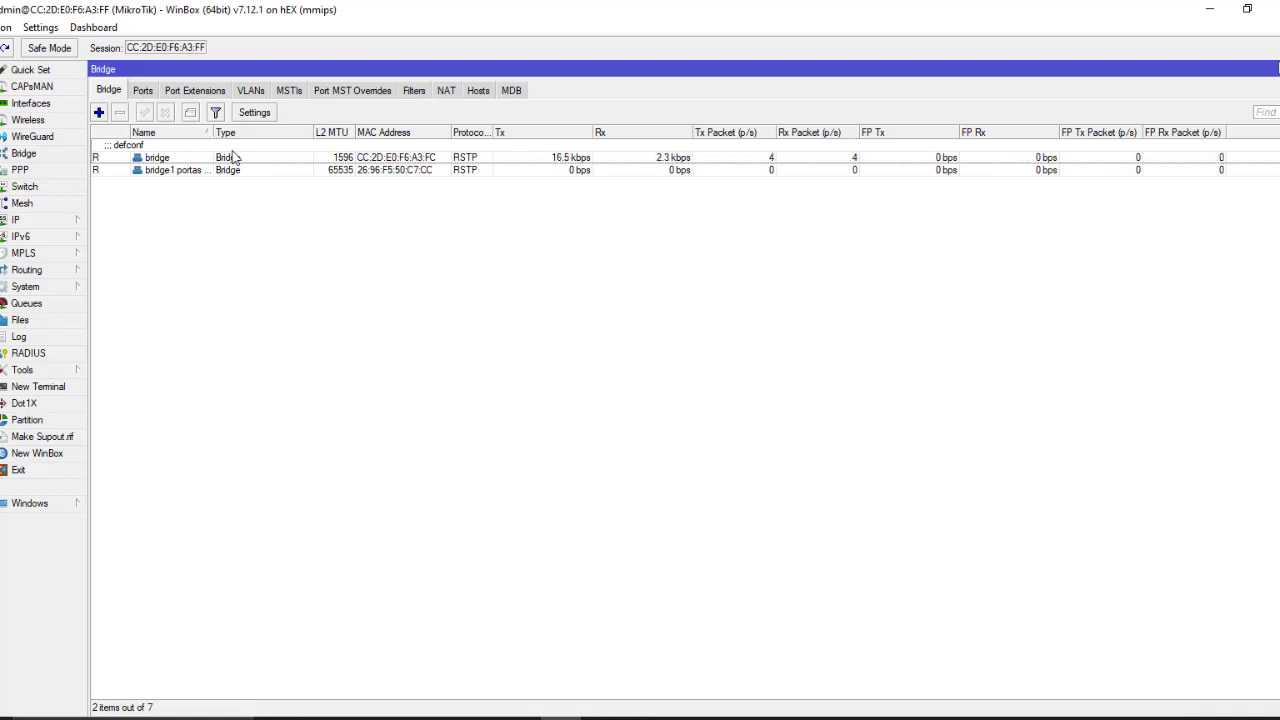
# Step: Review the two bridges, including the one whose name begins with "bridge1 portas", against the bridge assigned to each Ethernet port
pyautogui.click(145, 91)
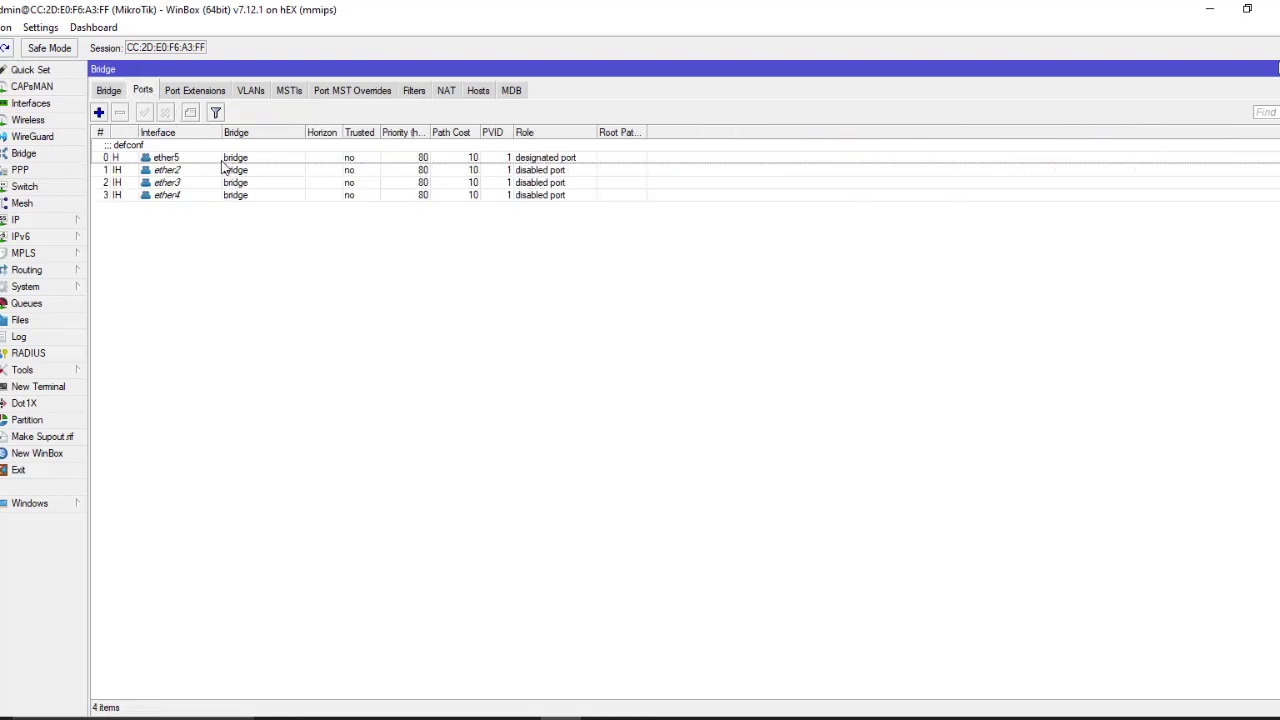
pyautogui.click(108, 92)
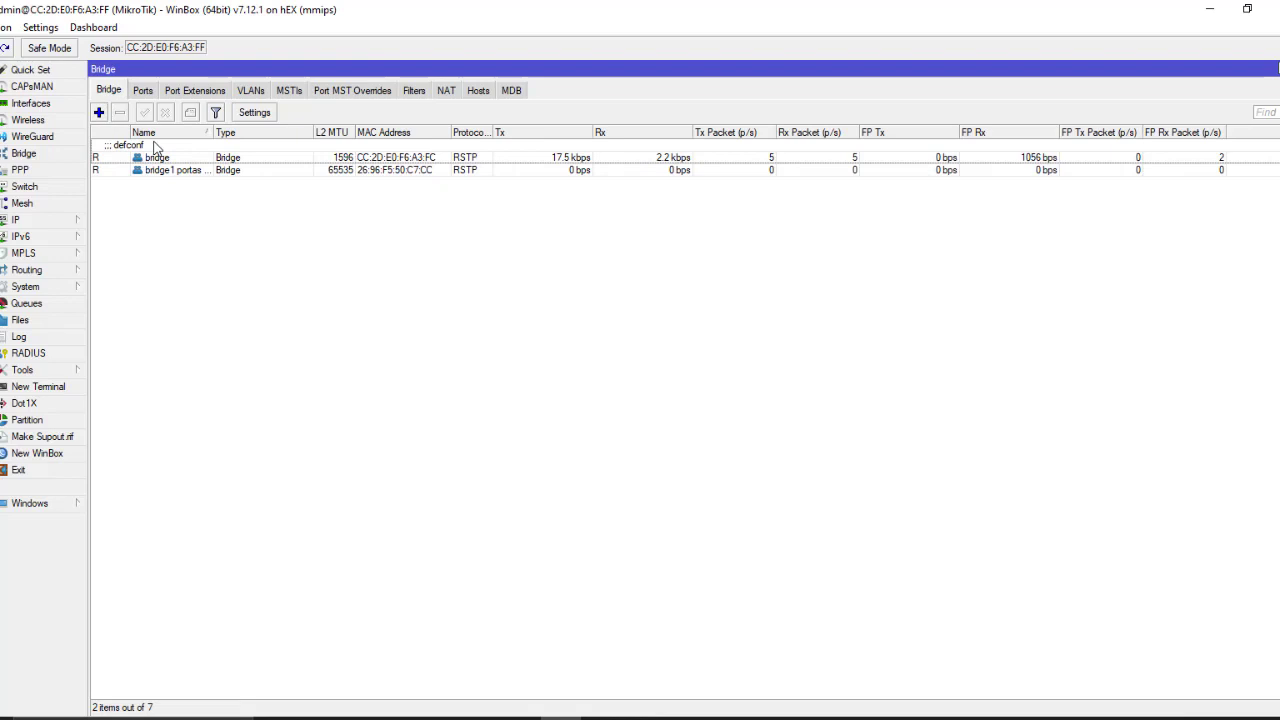
pyautogui.click(200, 173)
pyautogui.click(189, 195)
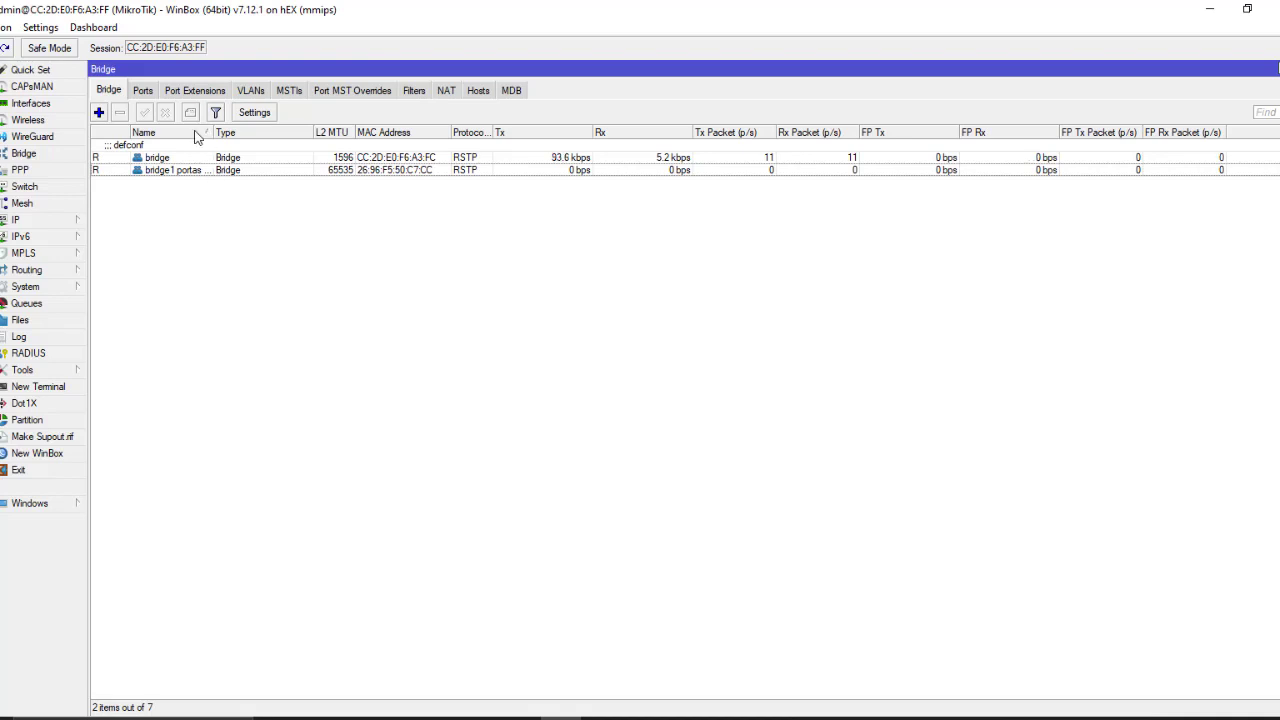
pyautogui.click(143, 91)
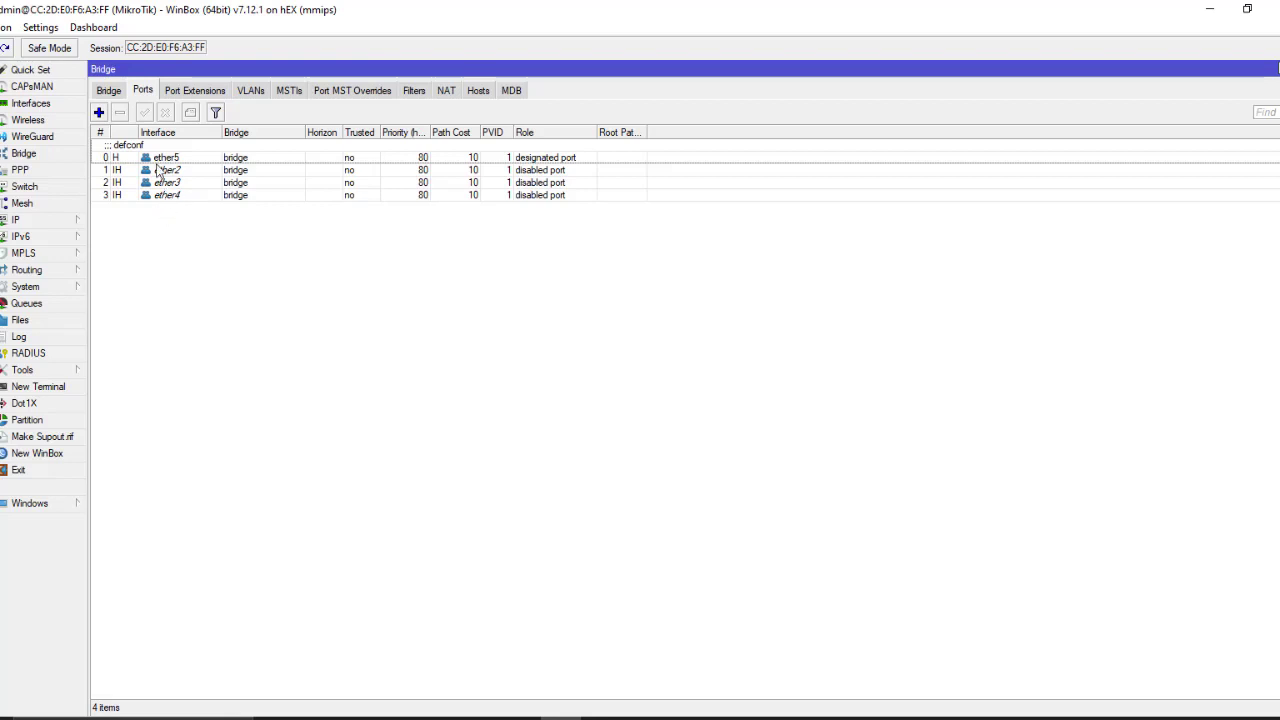
pyautogui.click(109, 91)
pyautogui.doubleClick(183, 171)
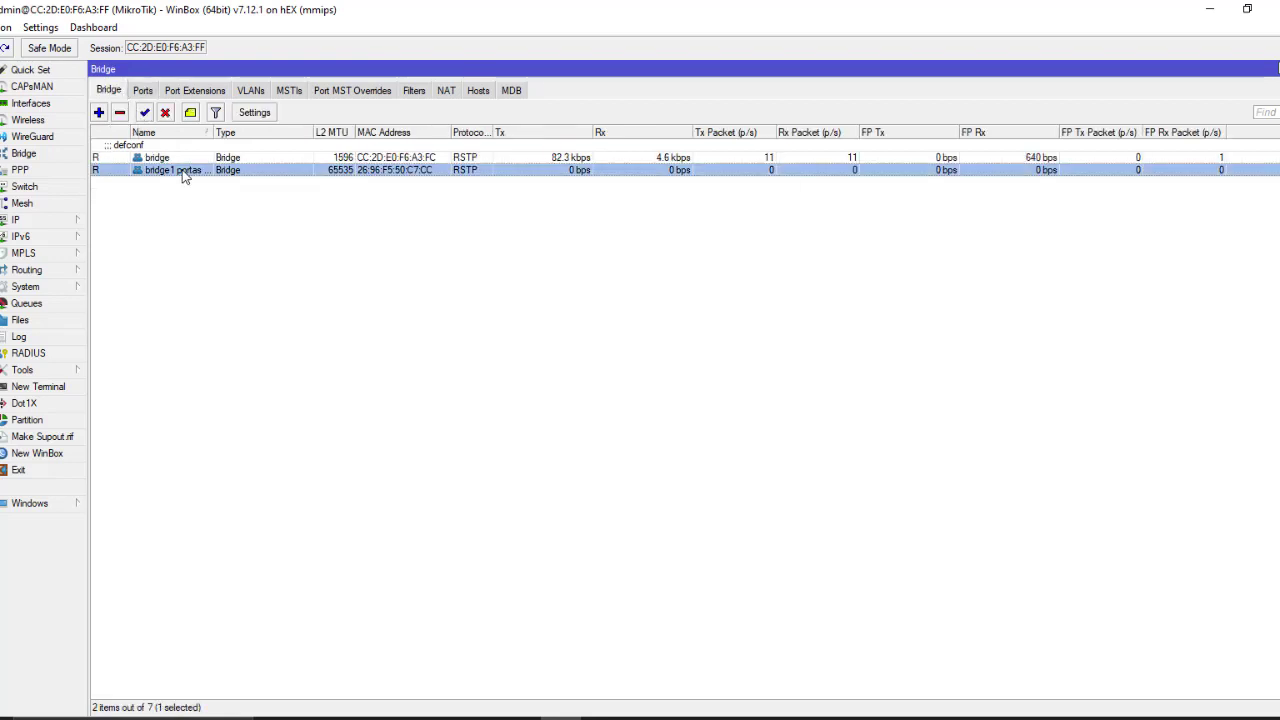
pyautogui.click(256, 264)
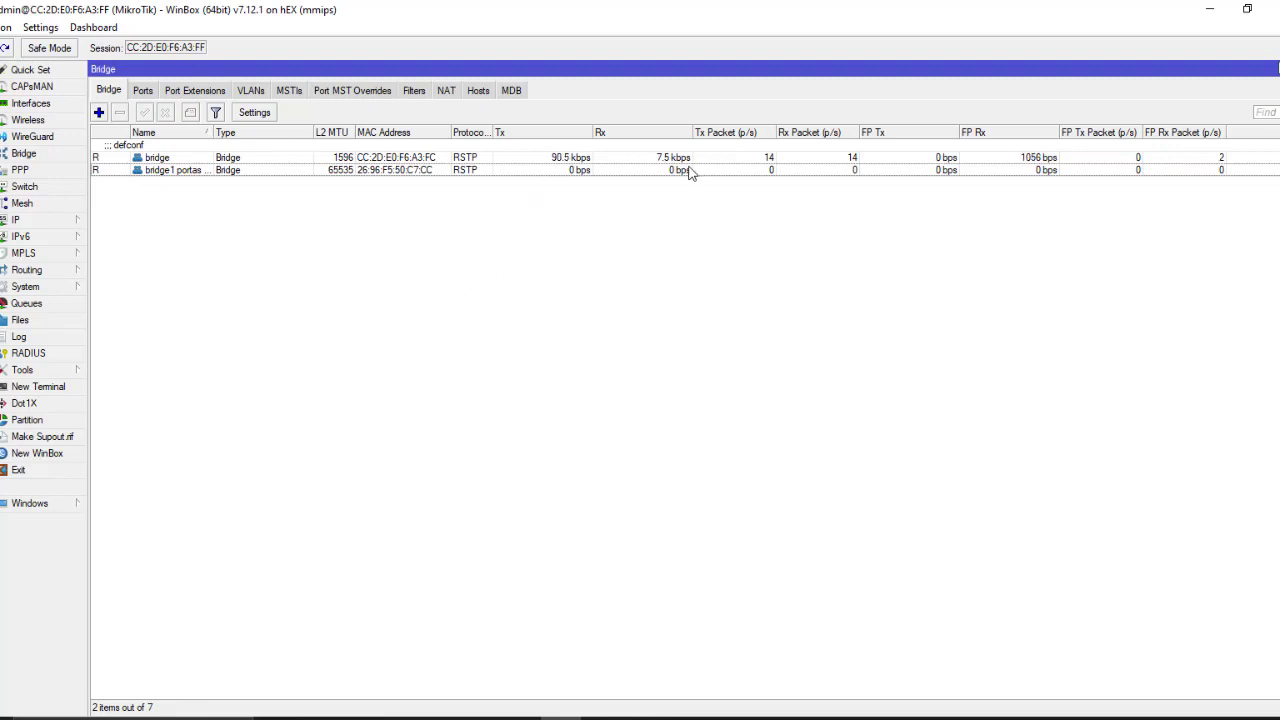
pyautogui.click(658, 160)
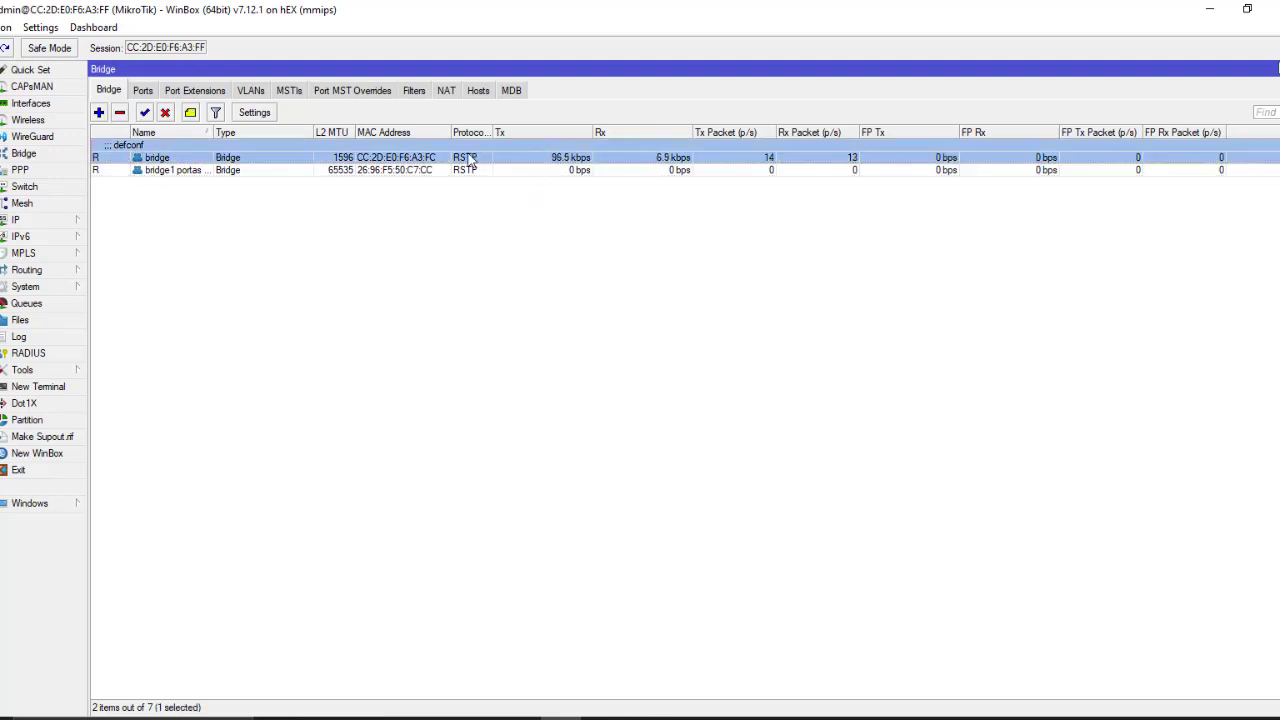
pyautogui.click(407, 170)
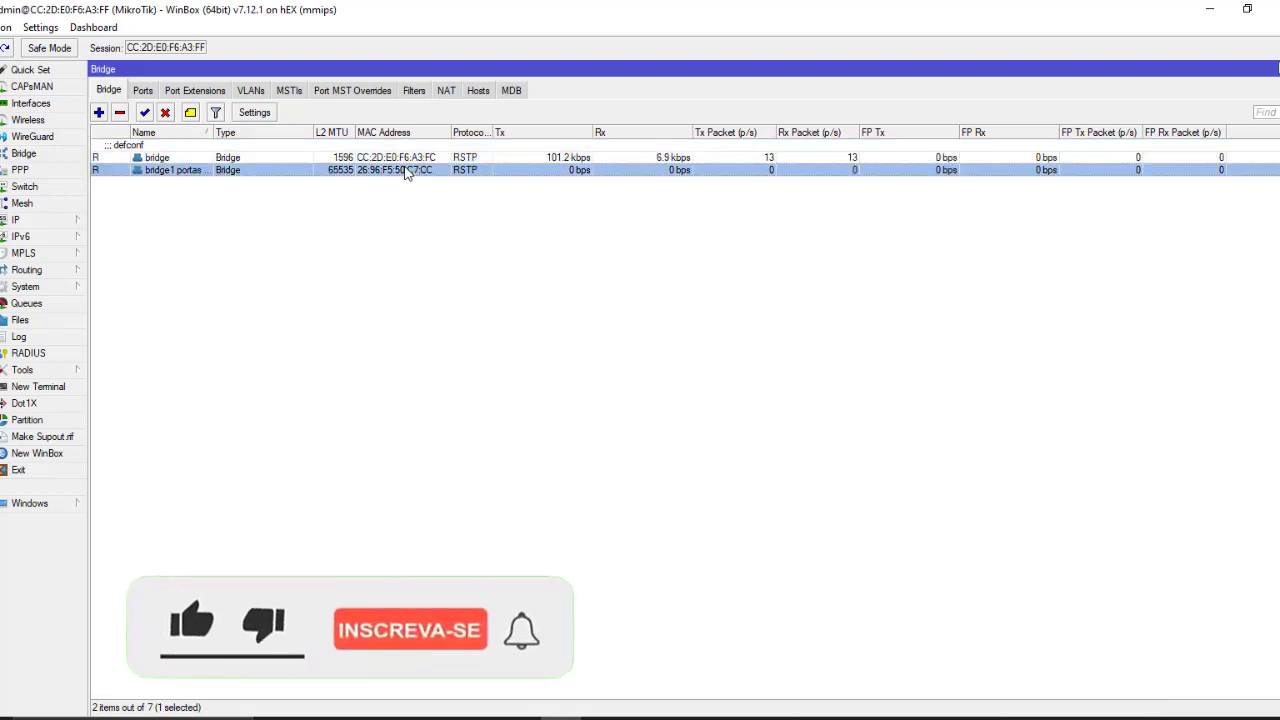
pyautogui.click(143, 91)
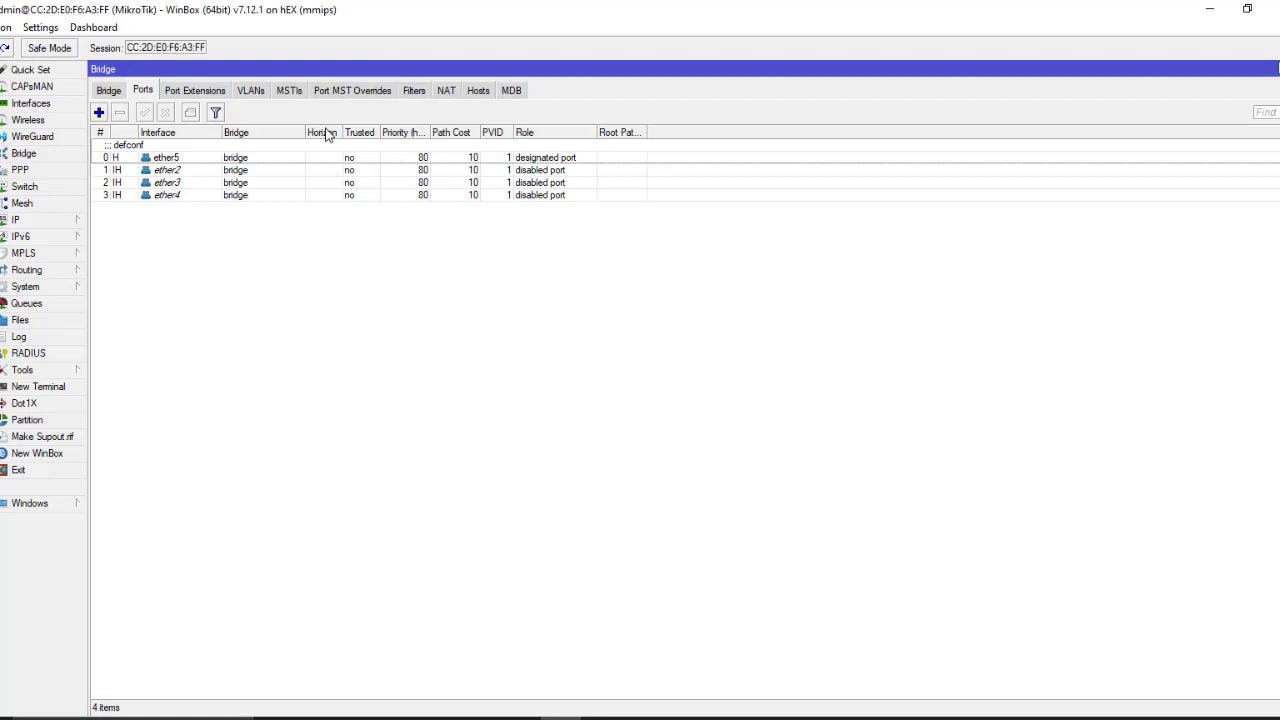
pyautogui.click(110, 91)
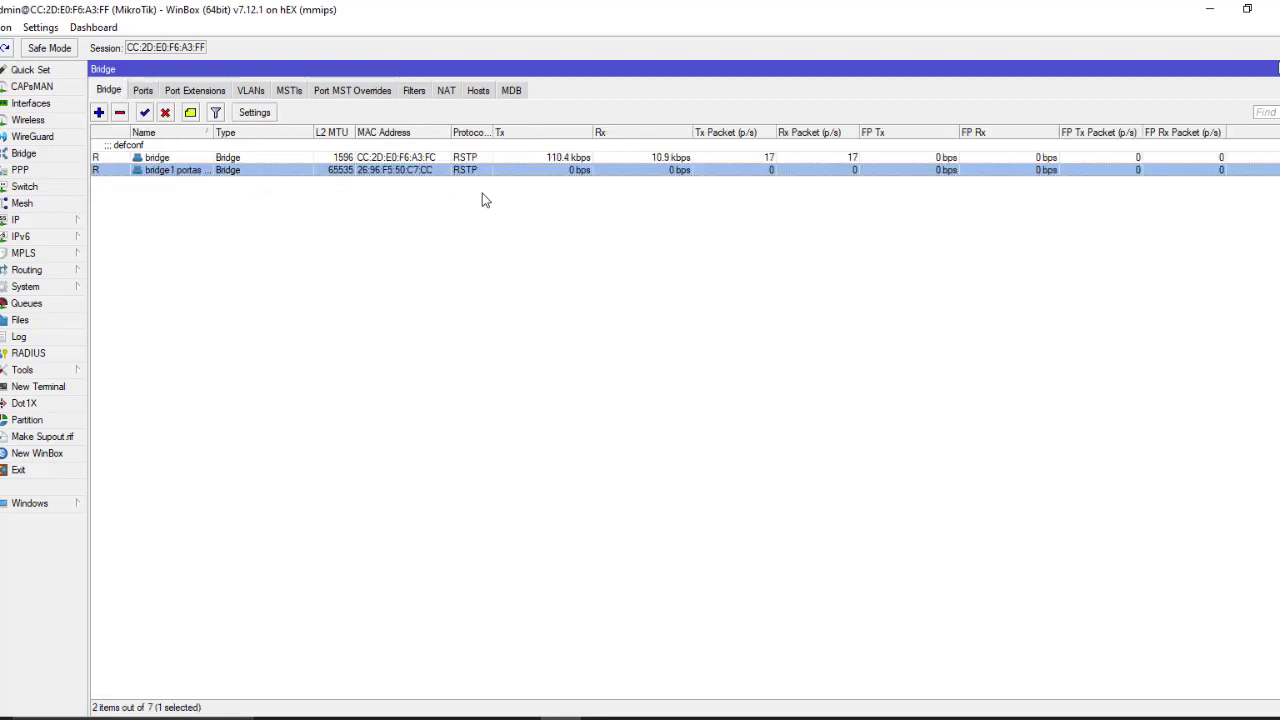
# Step: Remove the ether2 port entry from the default bridge named "bridge"
pyautogui.click(143, 91)
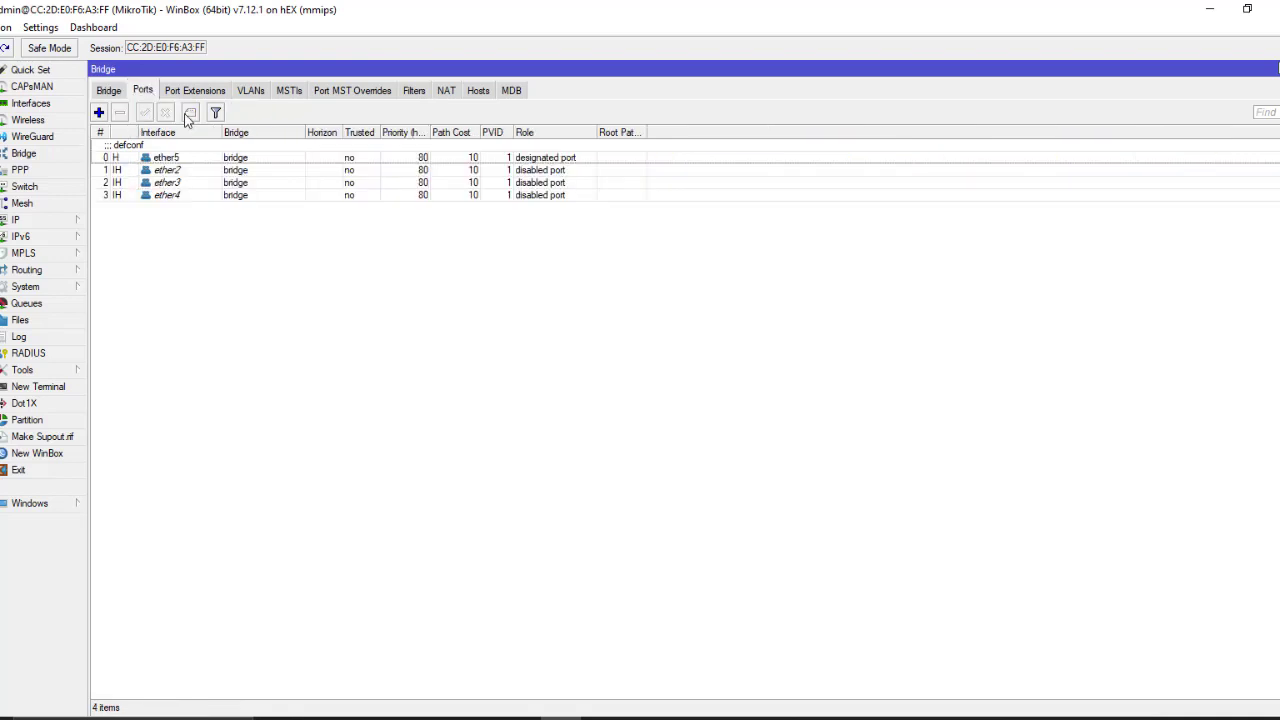
pyautogui.click(187, 183)
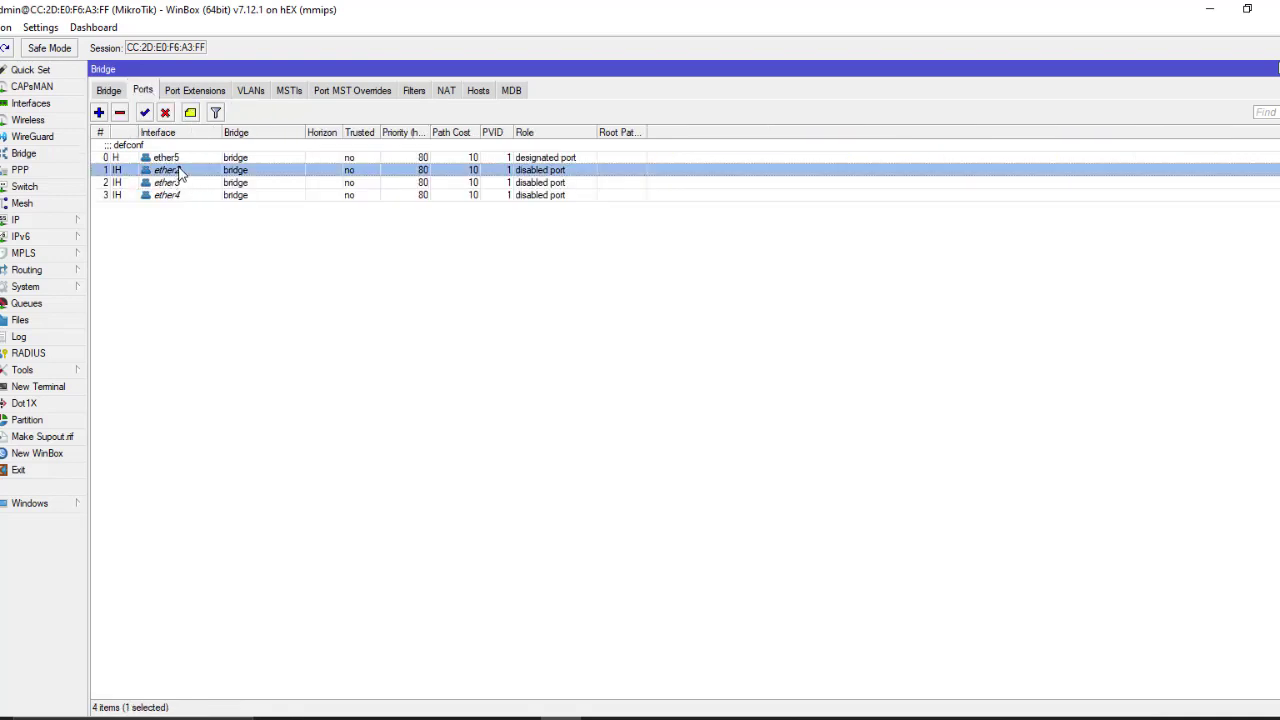
pyautogui.click(120, 112)
# Step: Create a new bridge named bridge2 with the default settings
pyautogui.click(112, 91)
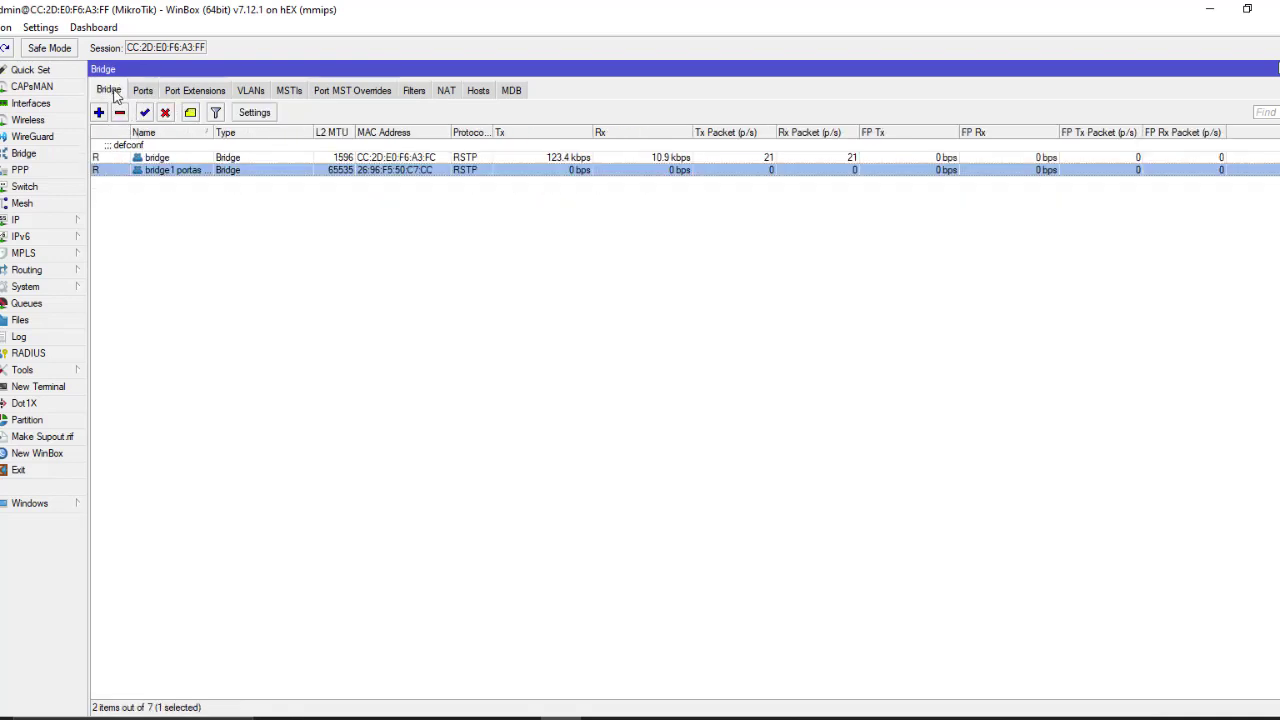
pyautogui.click(99, 112)
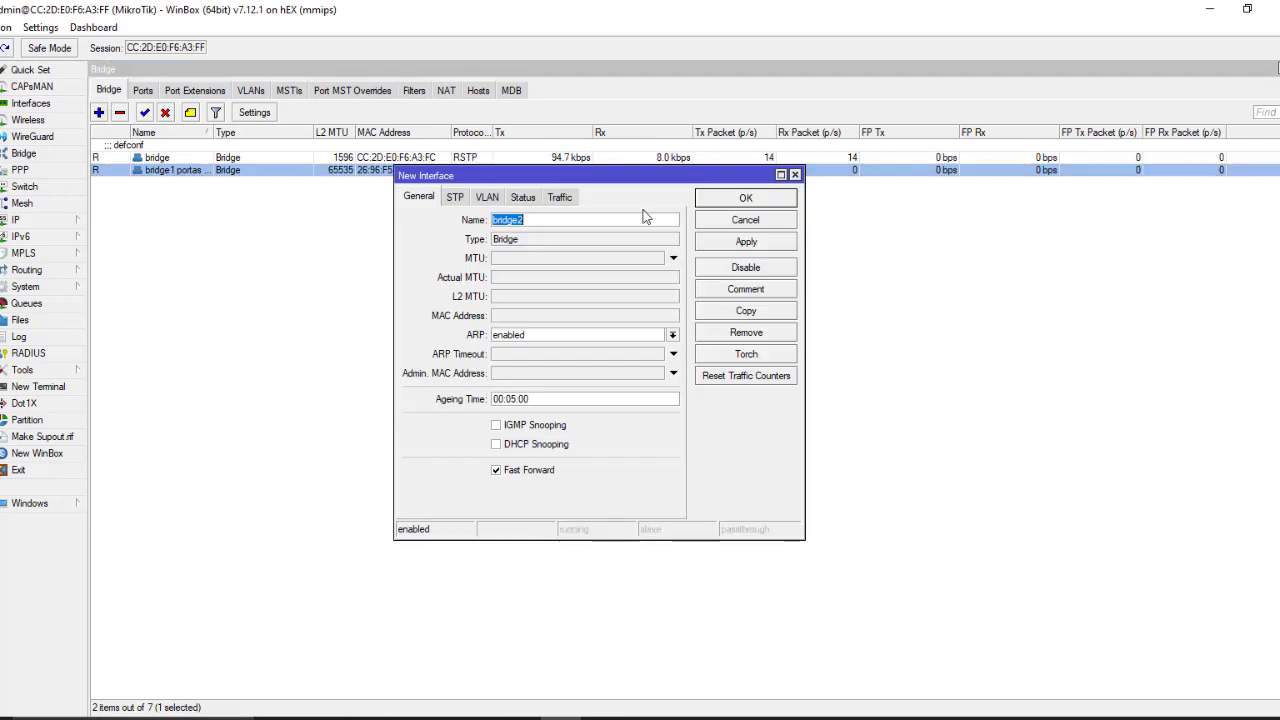
pyautogui.click(745, 242)
pyautogui.click(745, 198)
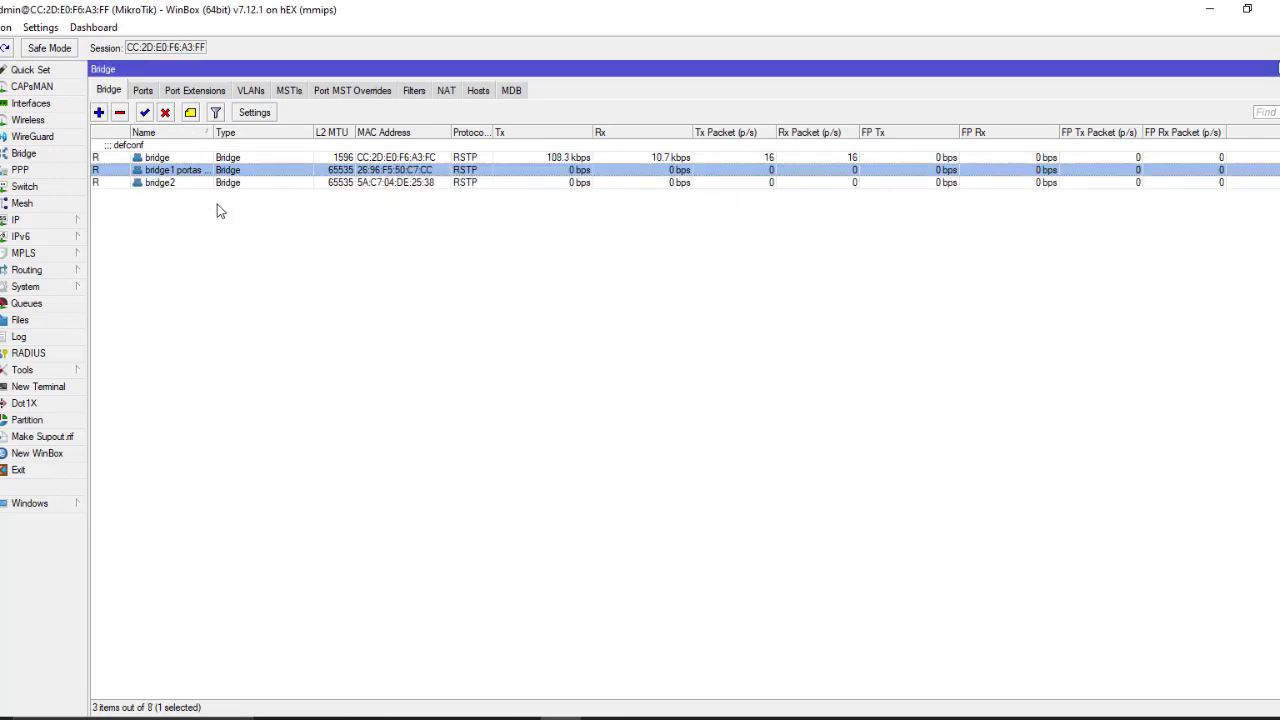
# Step: Add interface ether2 as a port of bridge2
pyautogui.click(143, 90)
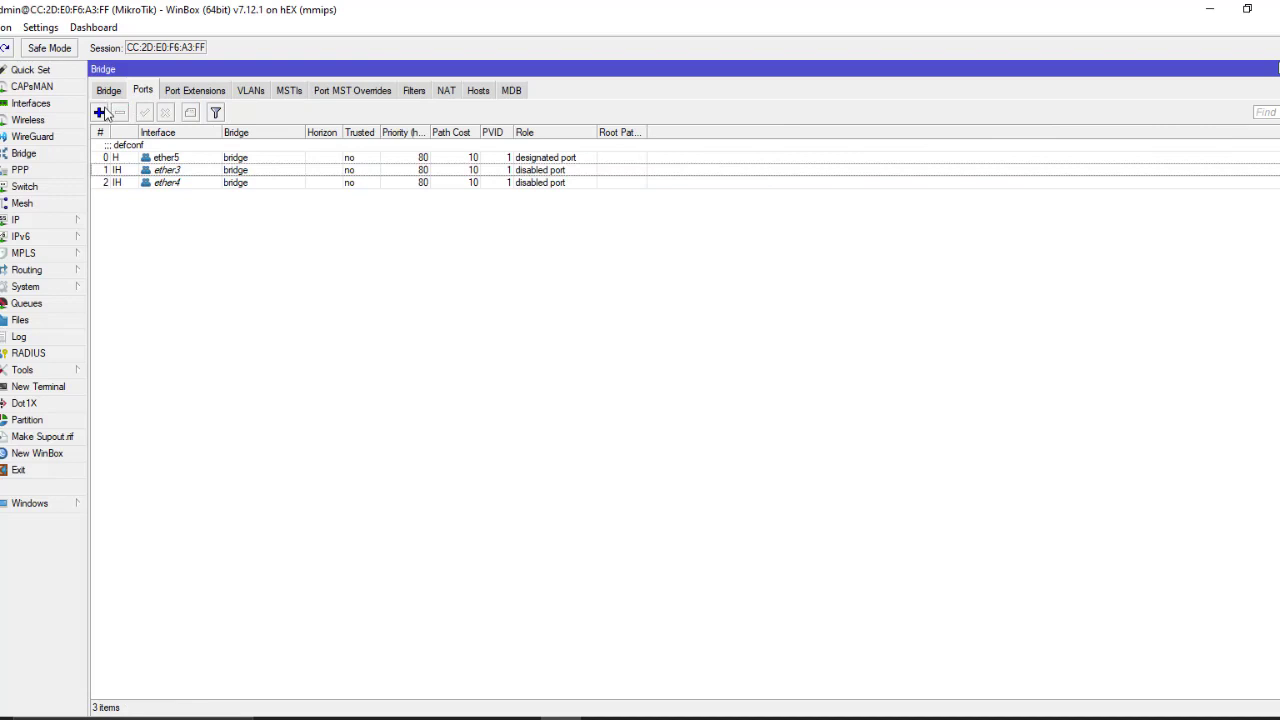
pyautogui.click(100, 112)
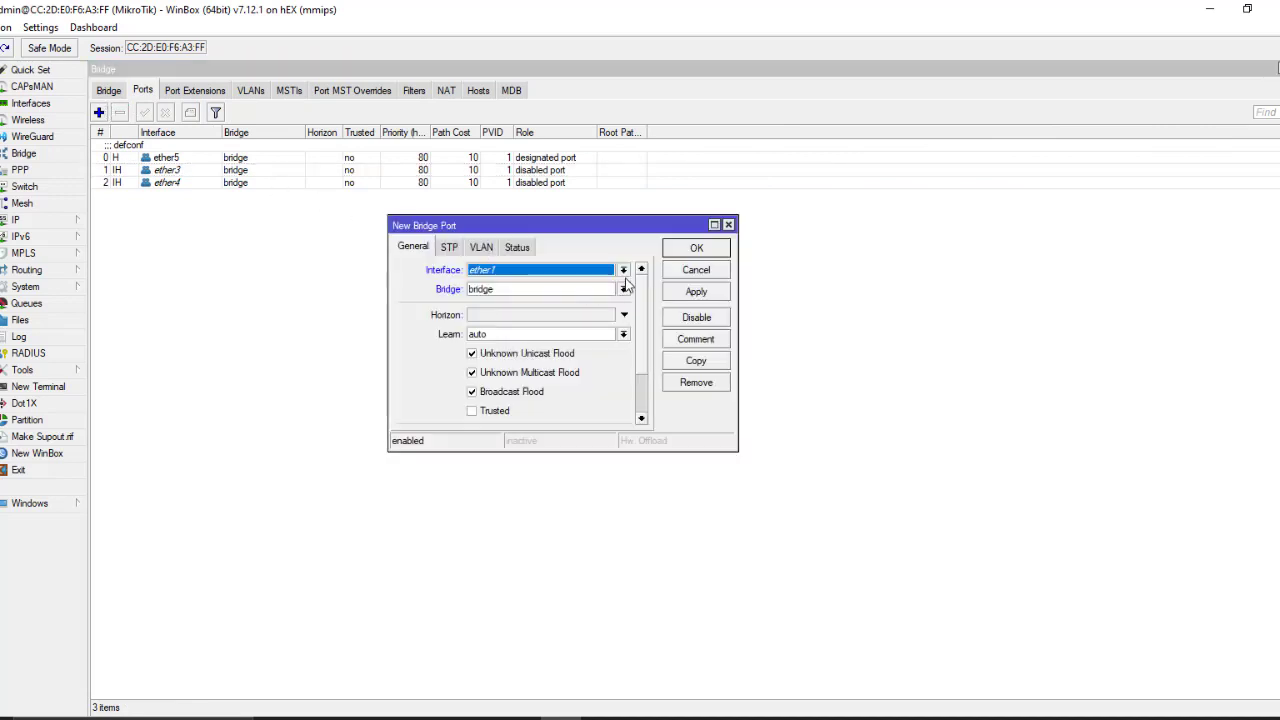
pyautogui.click(623, 289)
pyautogui.click(590, 323)
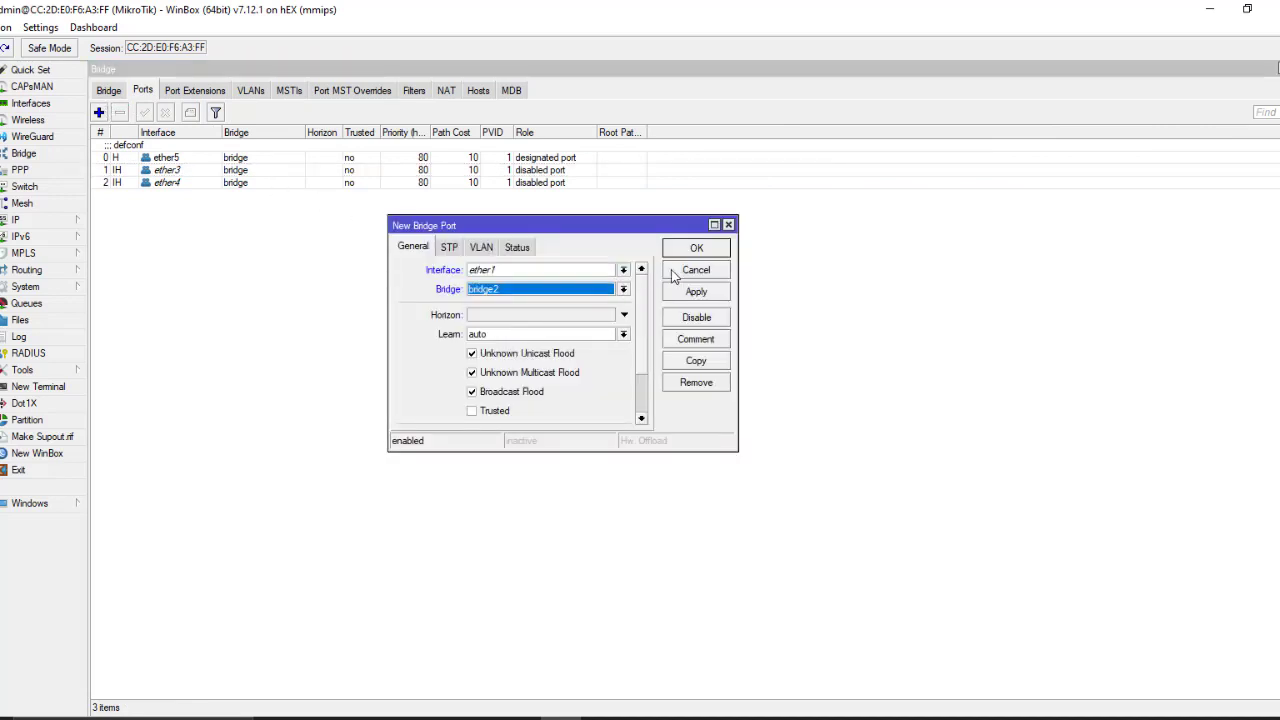
pyautogui.click(623, 270)
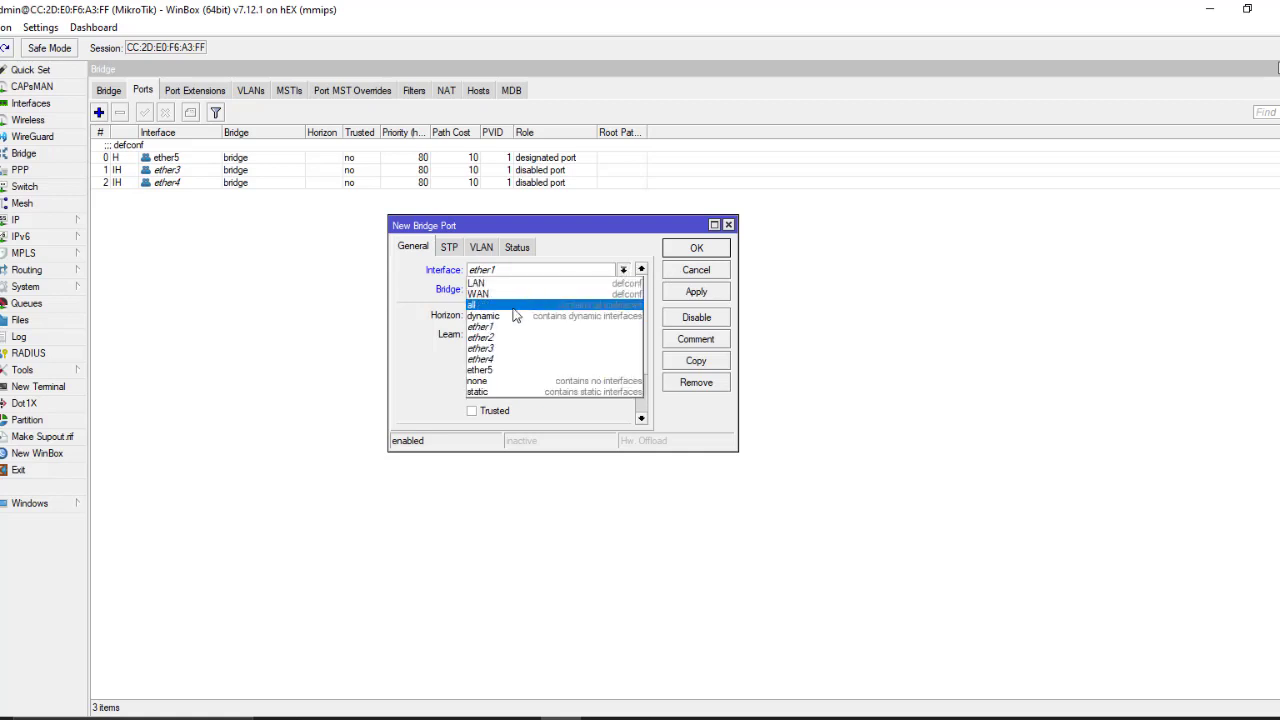
pyautogui.click(505, 341)
pyautogui.click(690, 250)
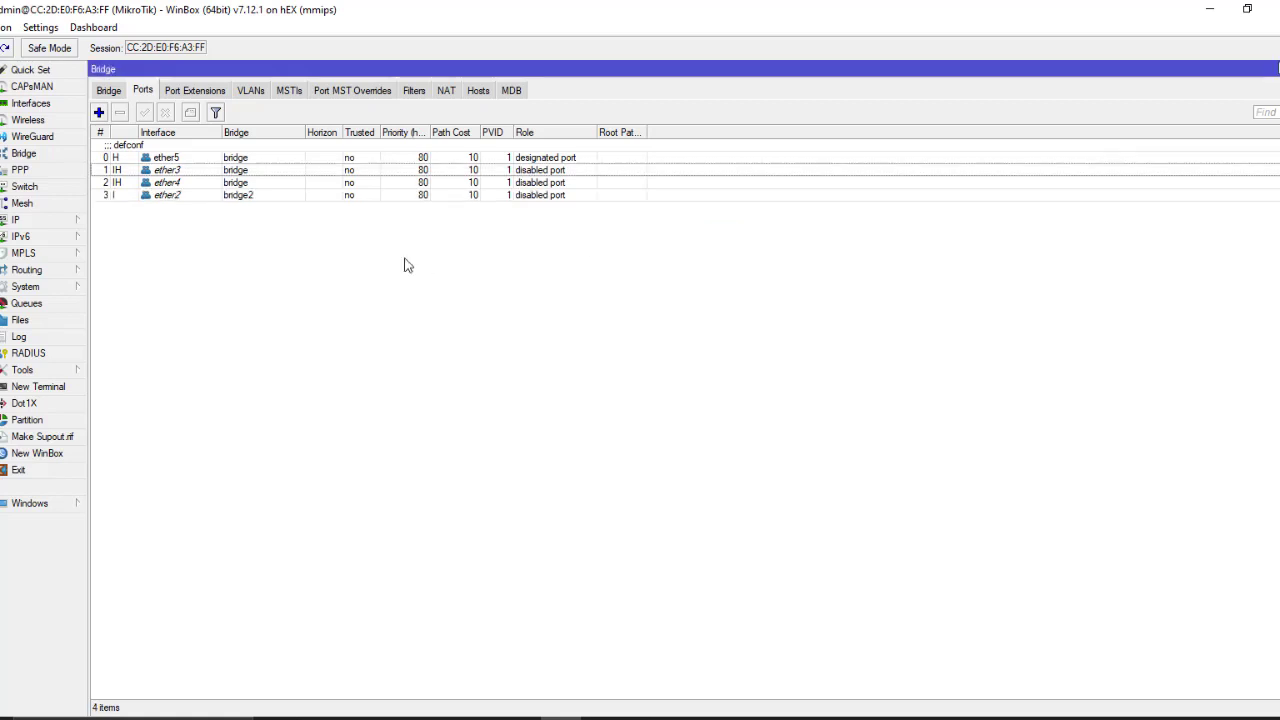
# Step: Delete the bridge port entries for ether4, ether2 and ether3
pyautogui.click(108, 90)
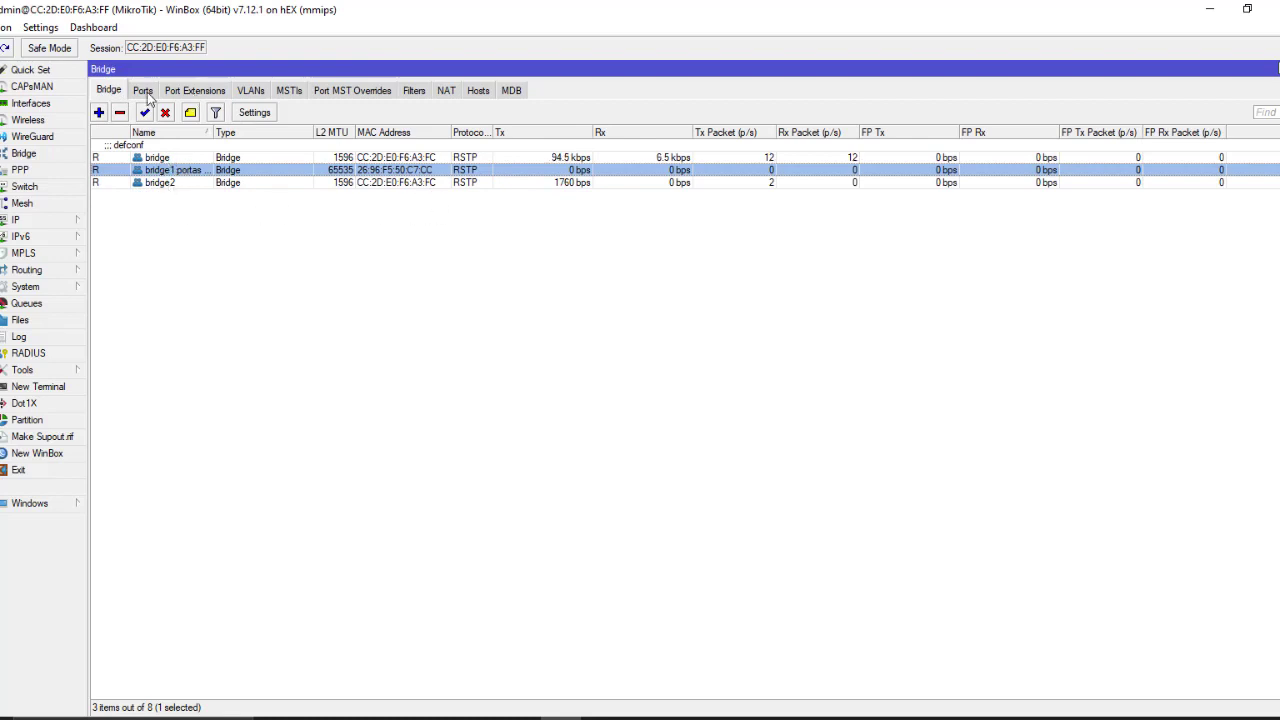
pyautogui.click(145, 91)
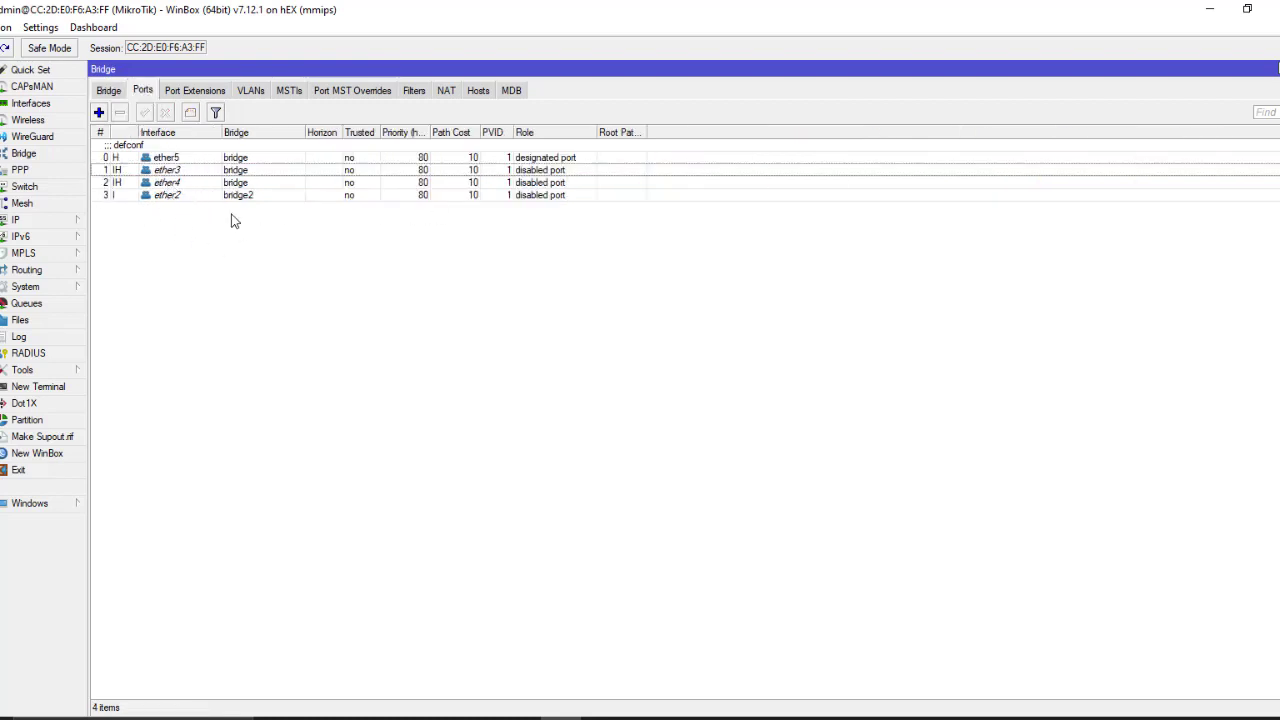
pyautogui.click(180, 183)
pyautogui.click(120, 112)
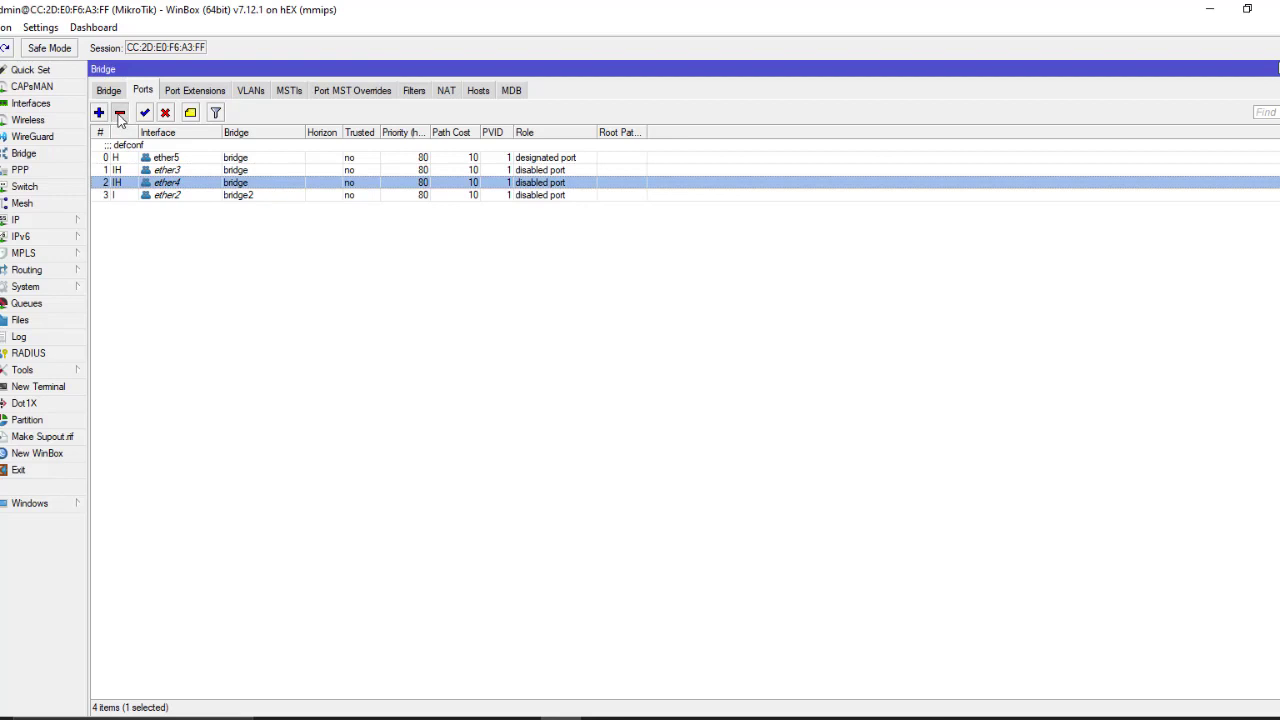
pyautogui.click(182, 183)
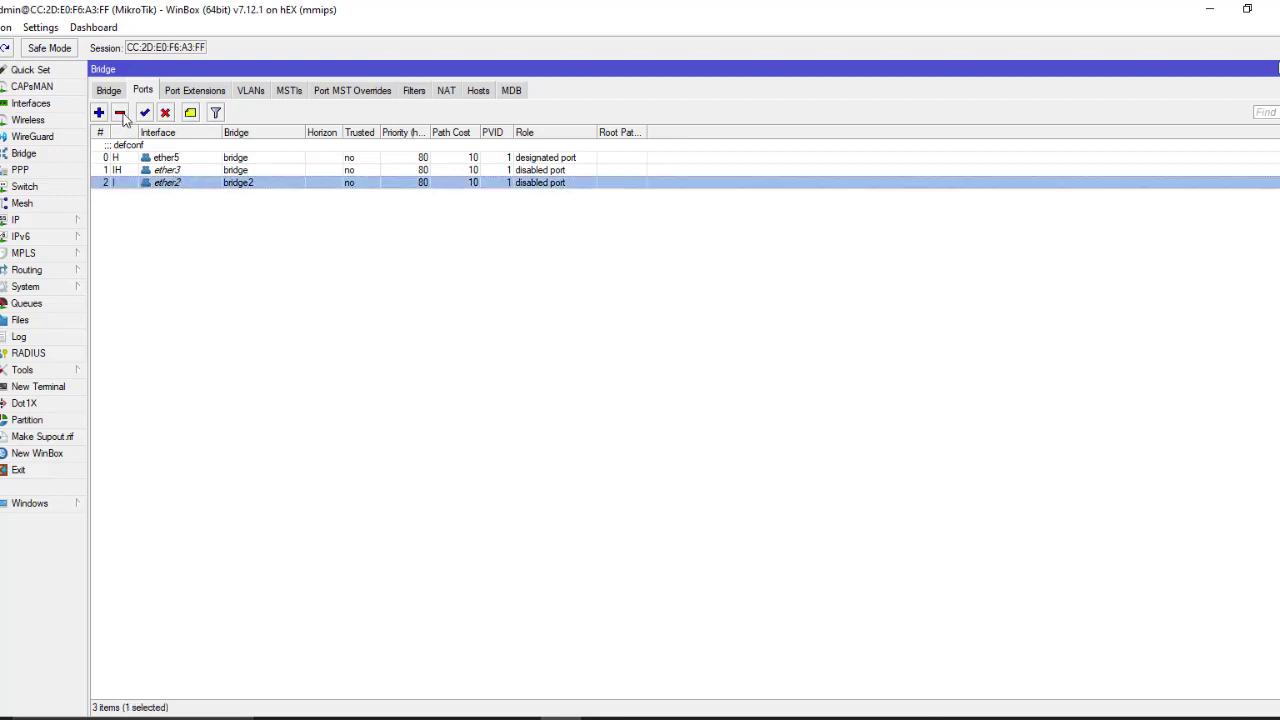
pyautogui.click(120, 112)
pyautogui.click(190, 171)
pyautogui.click(120, 112)
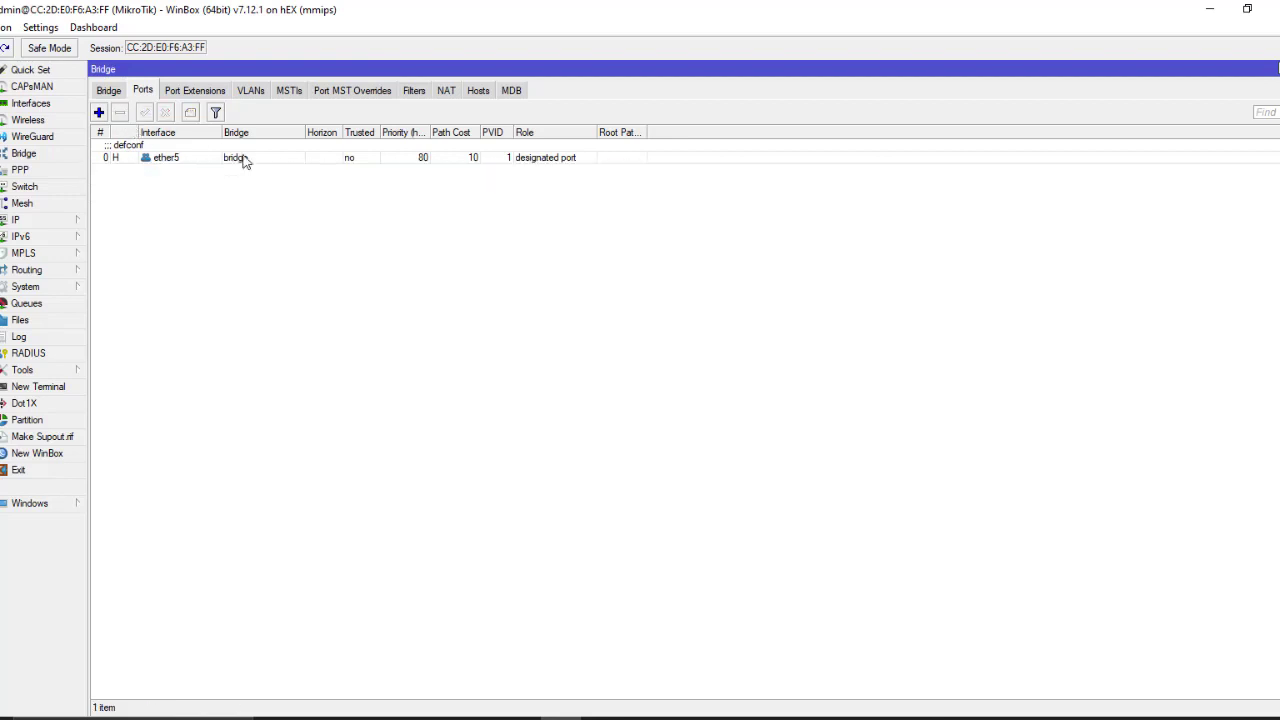
# Step: Delete bridge2 from the list of bridges
pyautogui.click(110, 93)
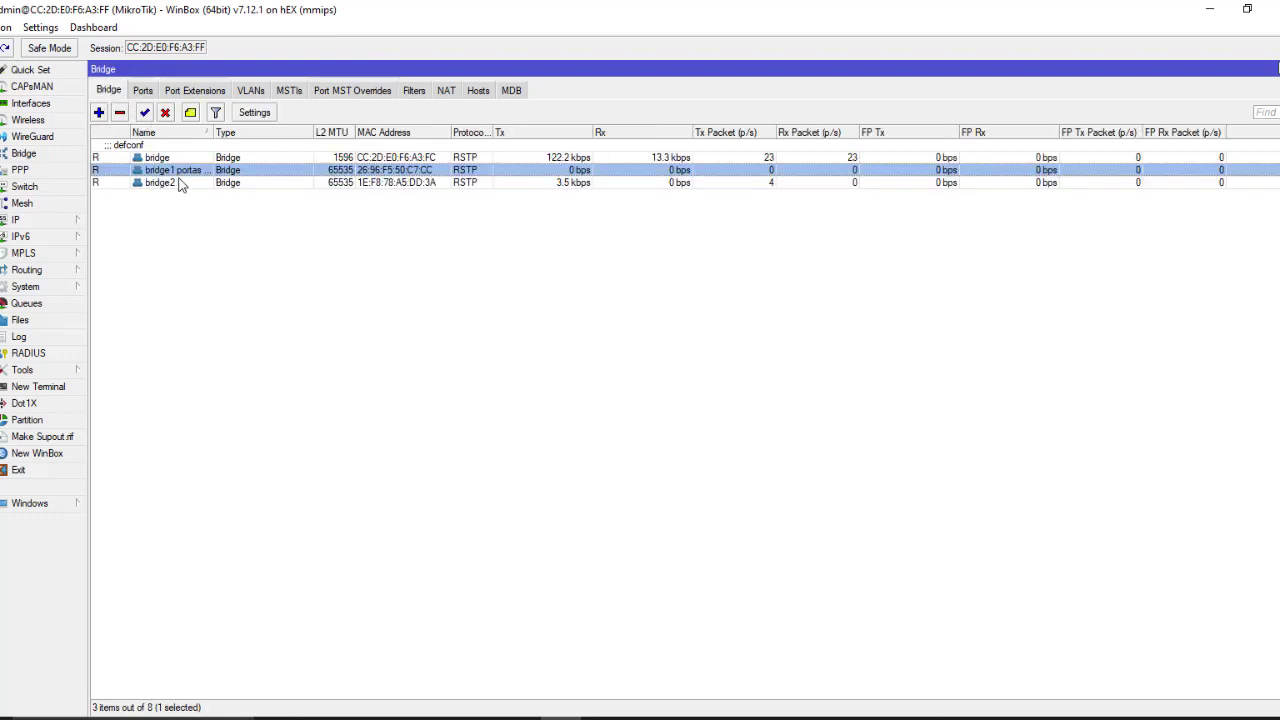
pyautogui.click(177, 184)
pyautogui.click(120, 112)
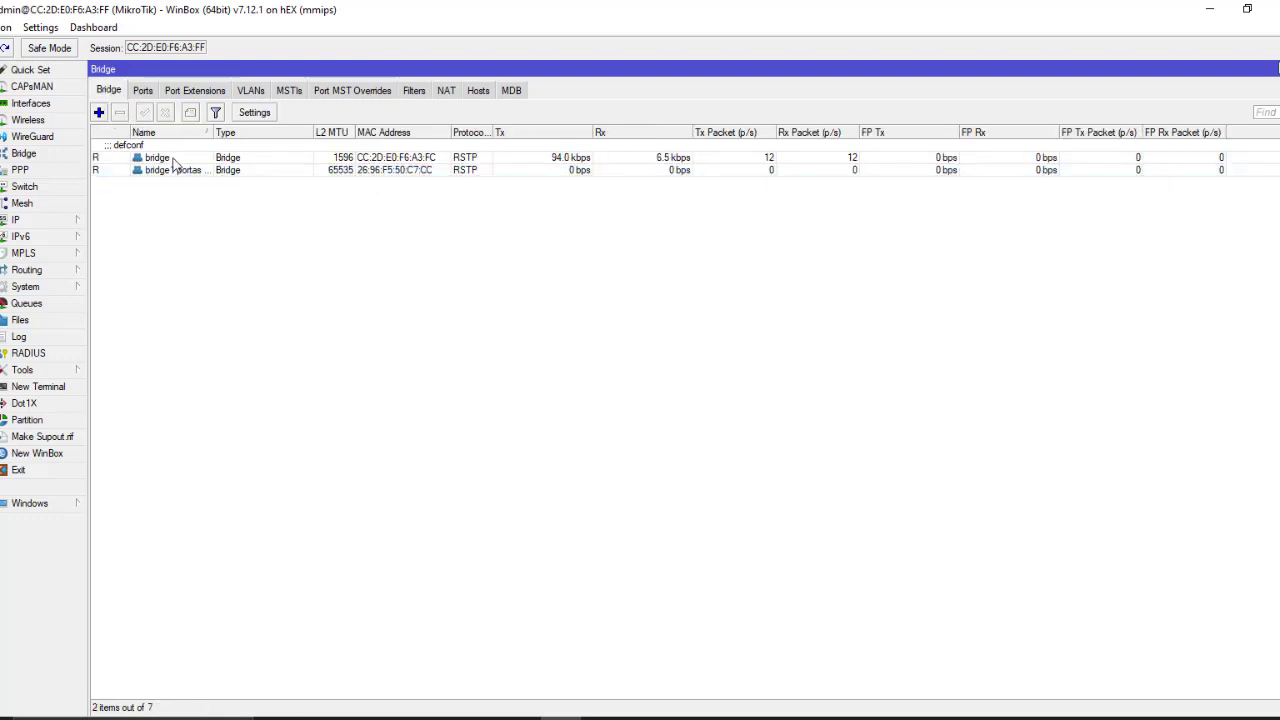
# Step: Delete the bridge whose name begins with "bridge1 portas", keeping the default bridge
pyautogui.click(146, 91)
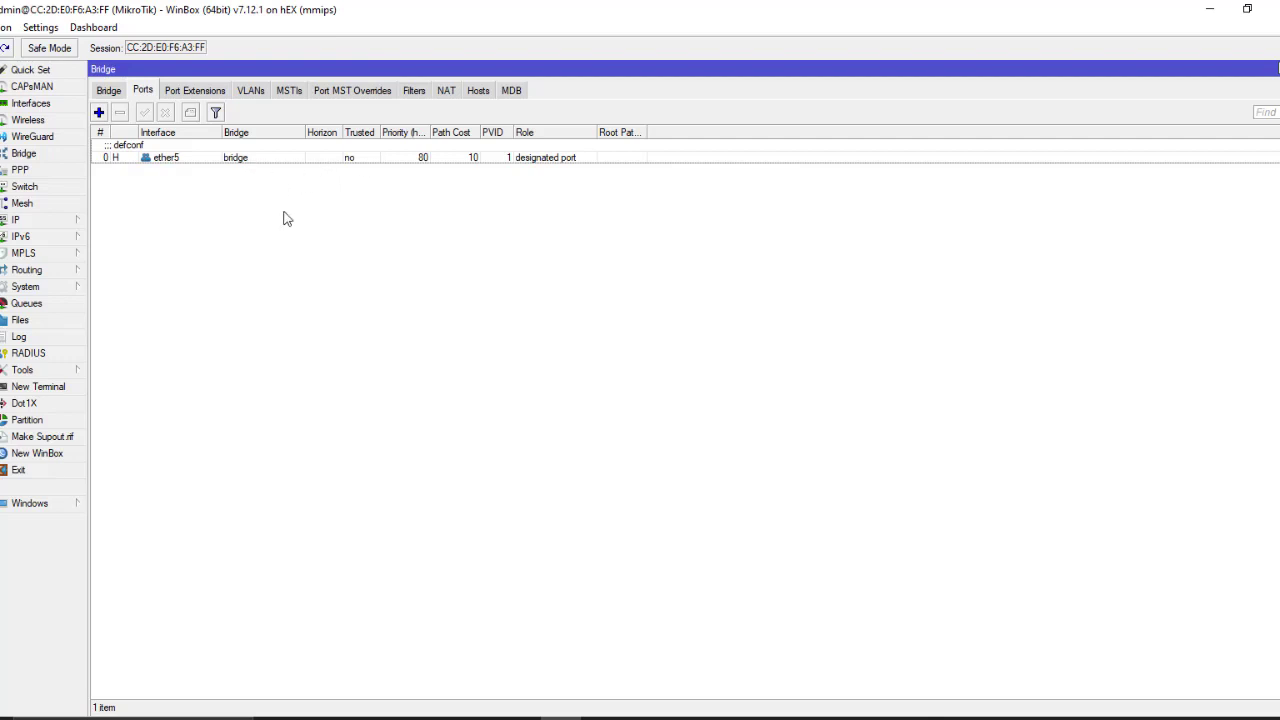
pyautogui.click(110, 92)
pyautogui.click(219, 171)
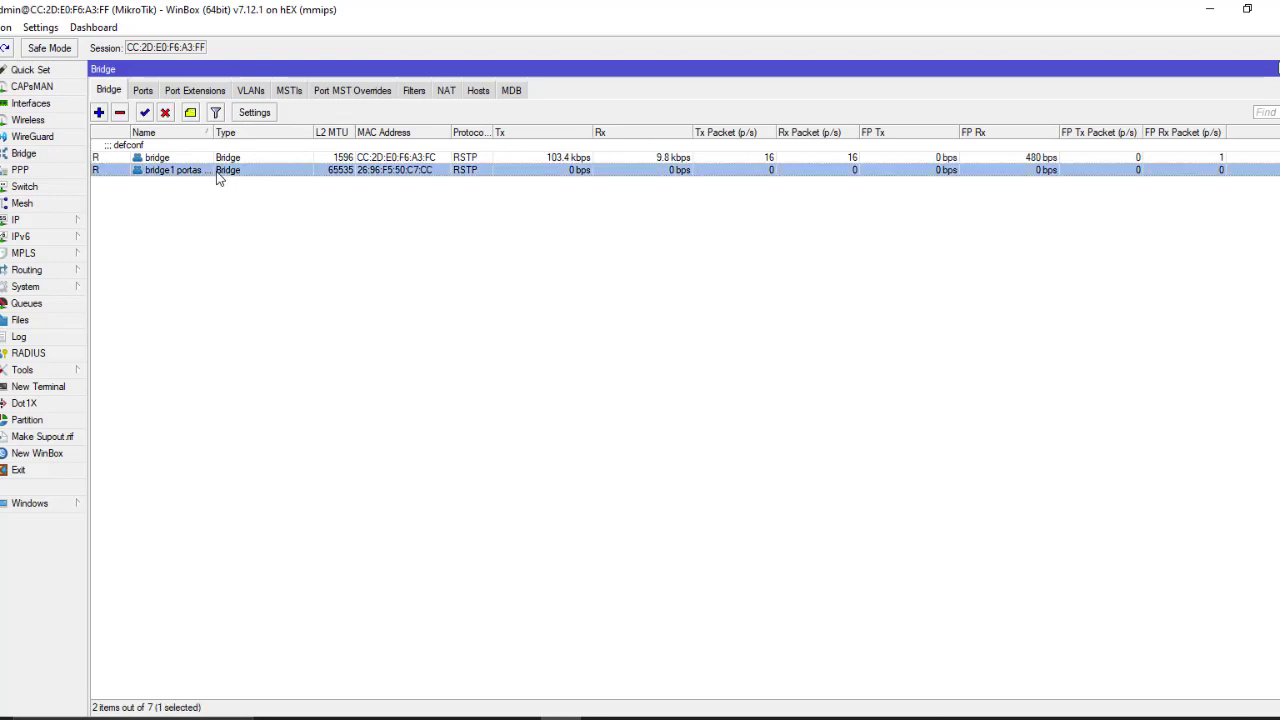
pyautogui.click(119, 113)
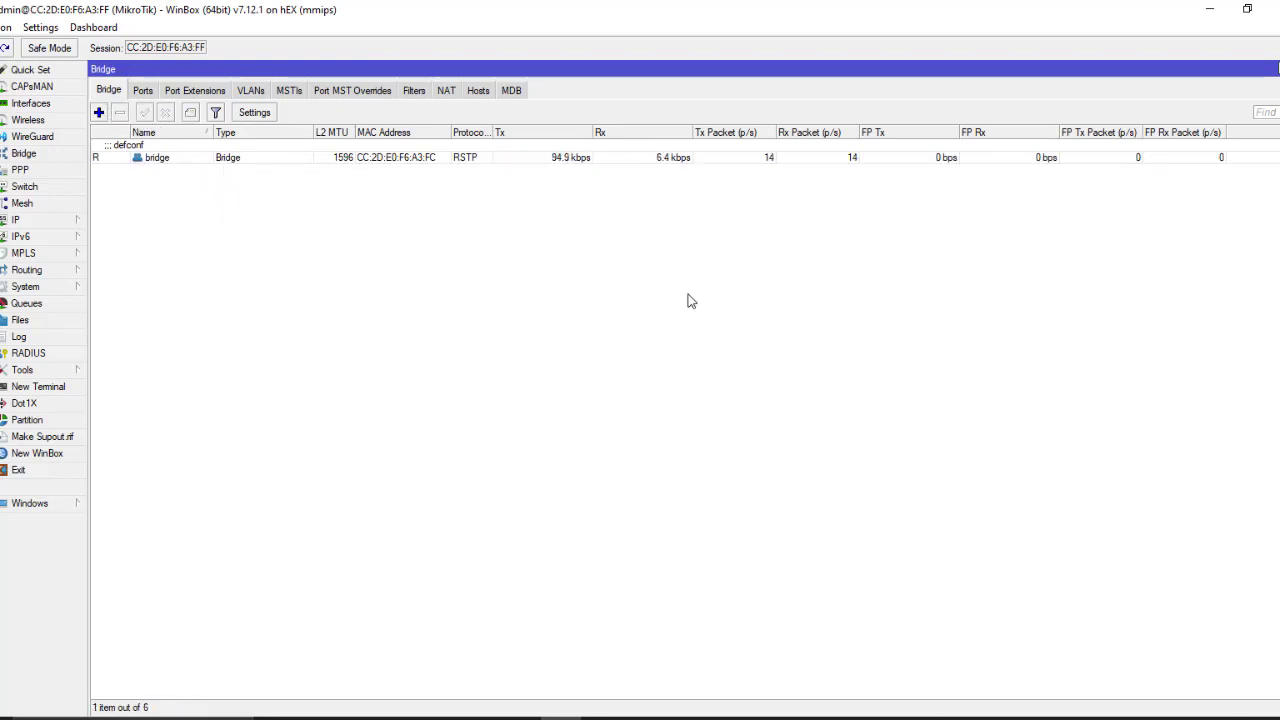
# Step: Add interface ether2 as a port of the default bridge named "bridge" and close the bridge window
pyautogui.click(143, 90)
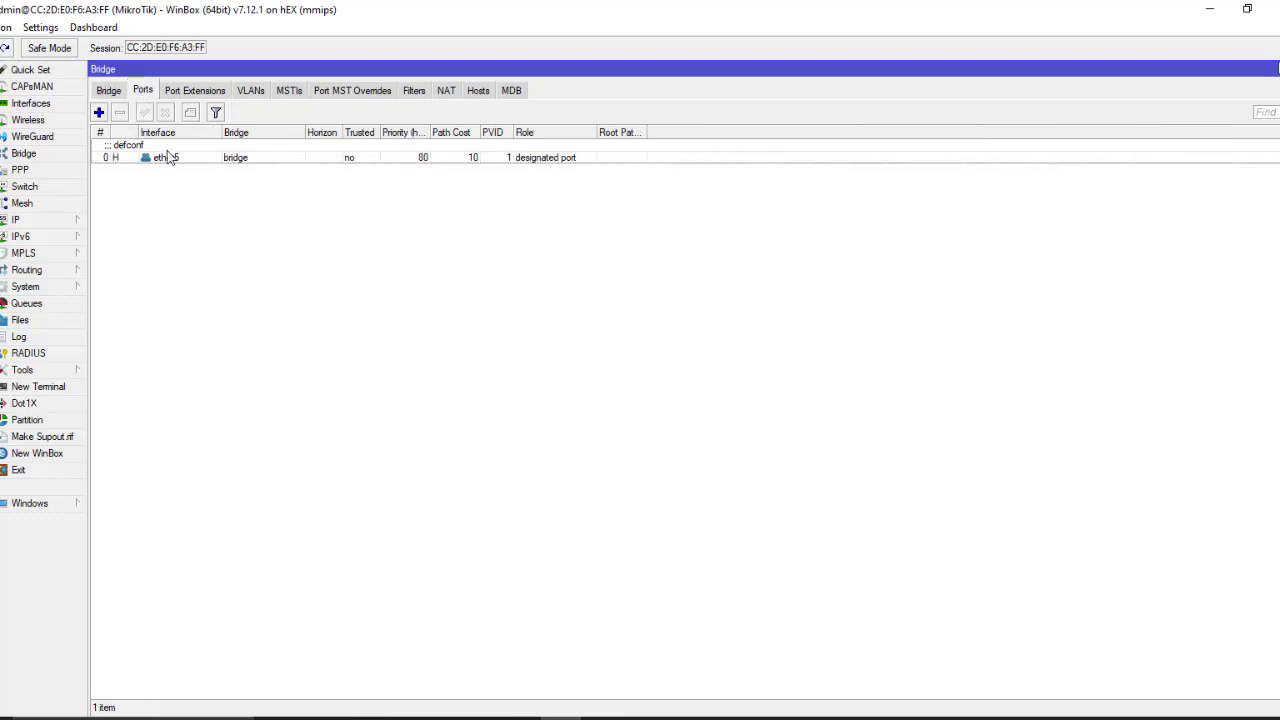
pyautogui.click(98, 113)
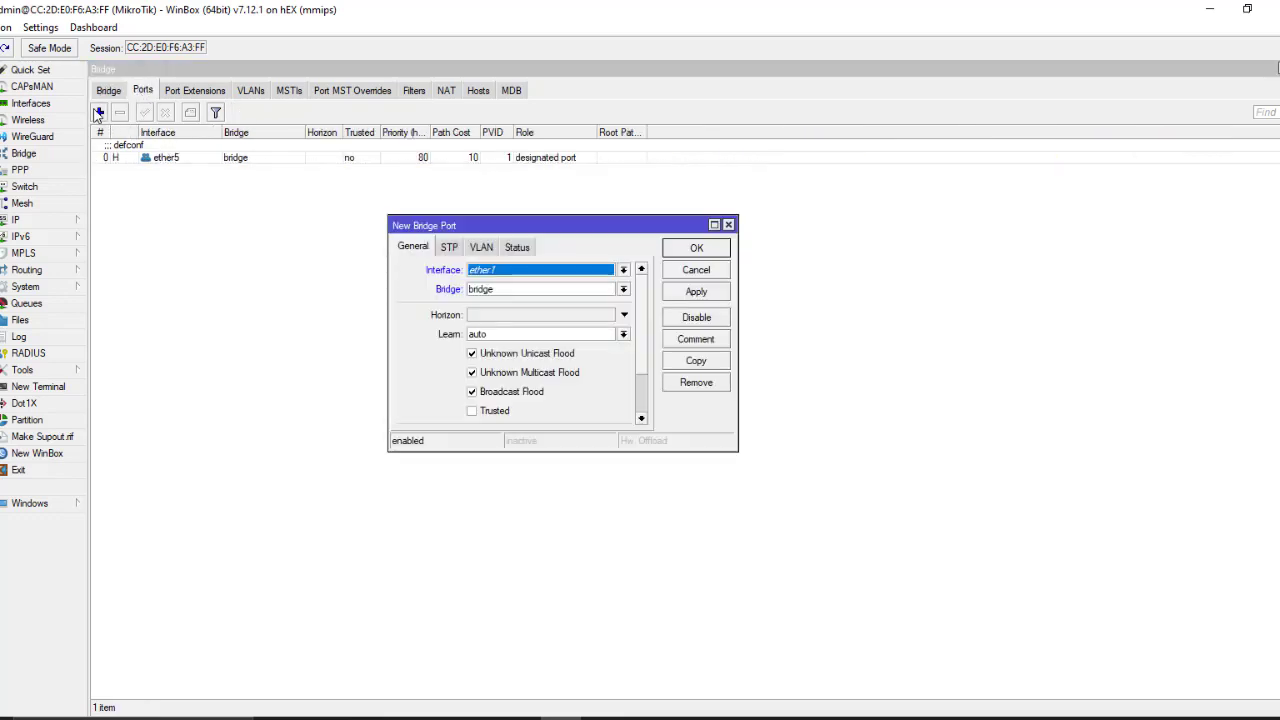
pyautogui.click(622, 272)
pyautogui.click(516, 338)
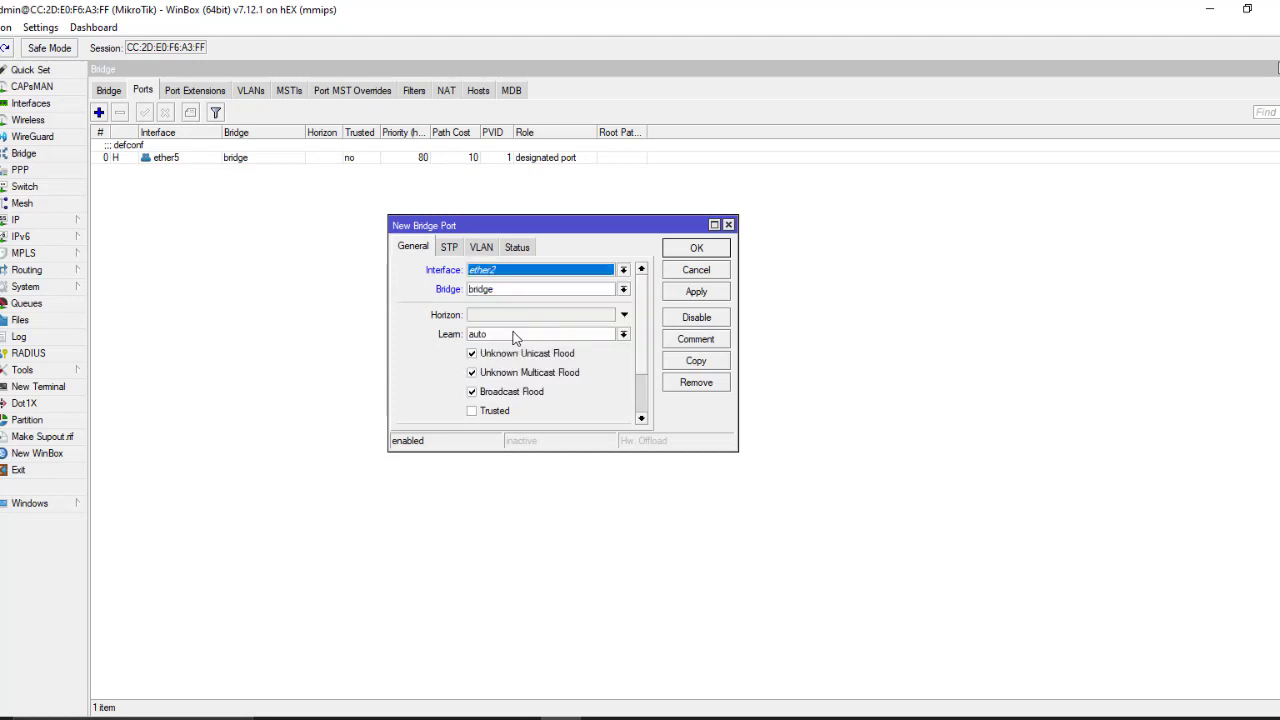
pyautogui.click(696, 248)
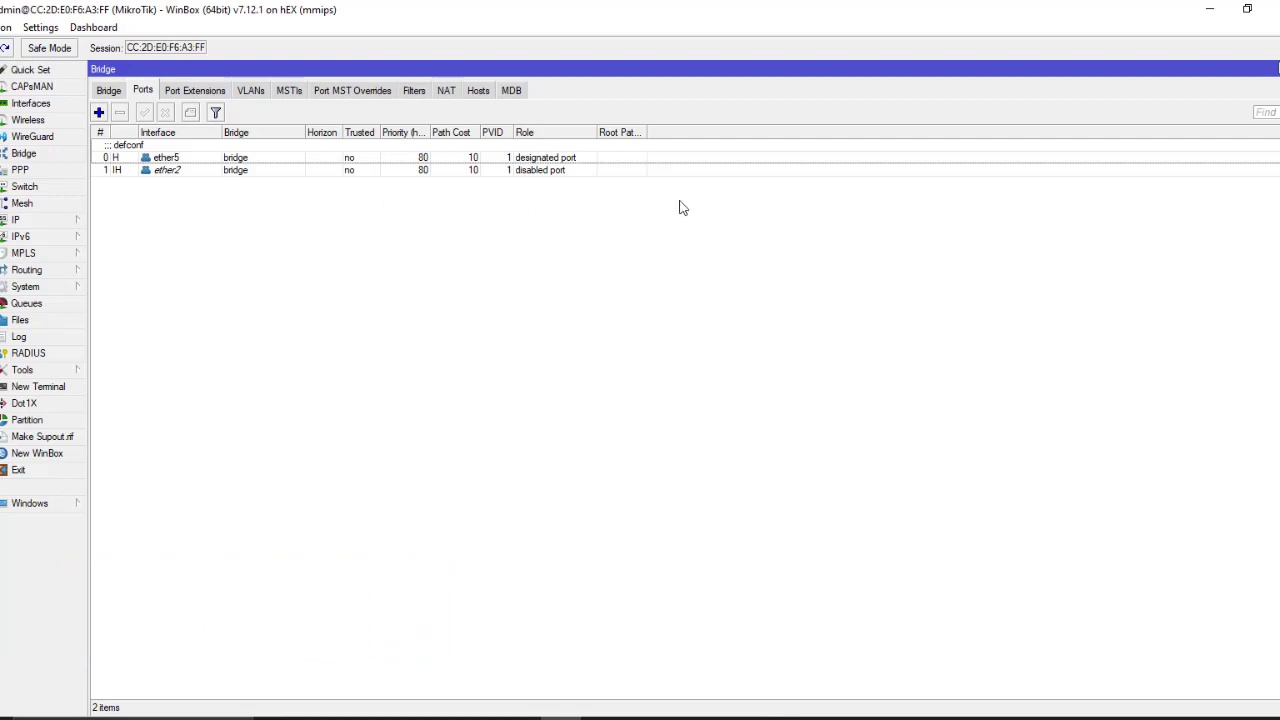
pyautogui.hotkey('ctrl', 'F4')
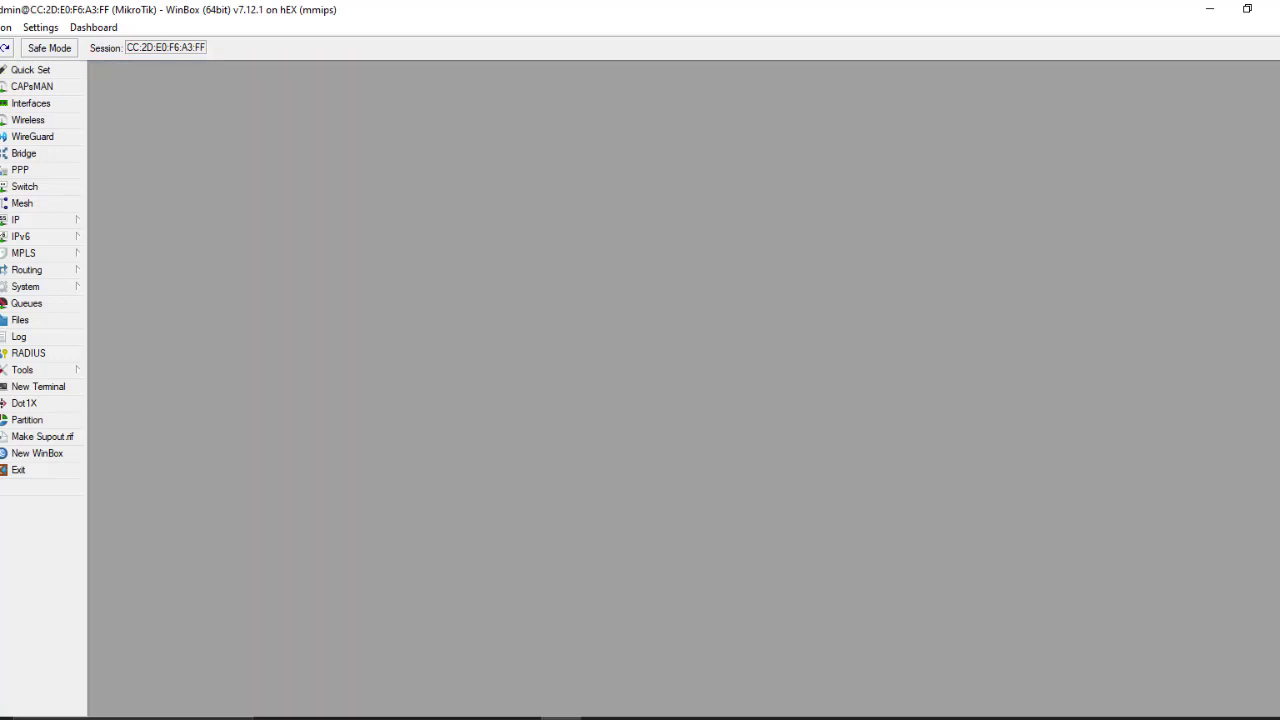